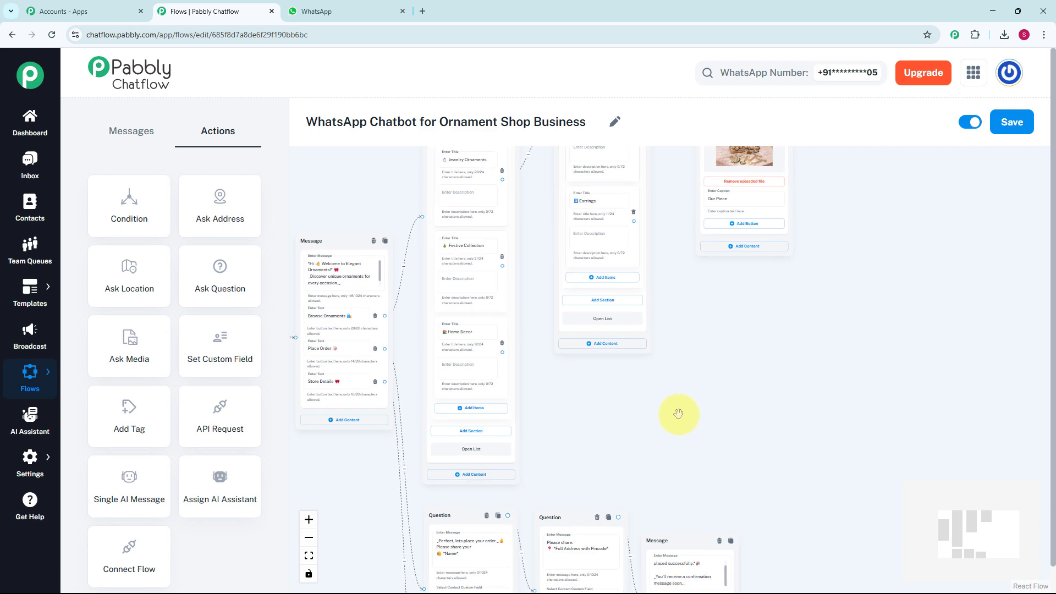
Examine the ornament shop chatbot flow, including its welcome message, category lists, order questions and store details
{"action": "scroll", "coordinate": [679, 415], "scroll_direction": "up", "scroll_amount": 2}
{"action": "scroll", "coordinate": [657, 334], "scroll_direction": "down", "scroll_amount": 5}
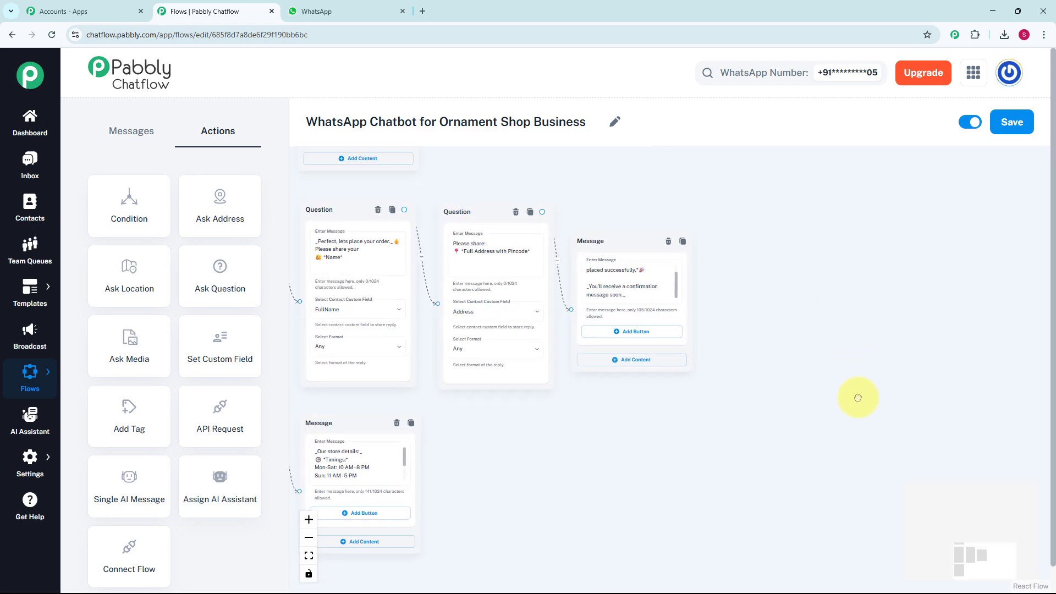
{"action": "scroll", "coordinate": [830, 358], "scroll_direction": "up", "scroll_amount": 5}
{"action": "scroll", "coordinate": [799, 355], "scroll_direction": "up", "scroll_amount": 4}
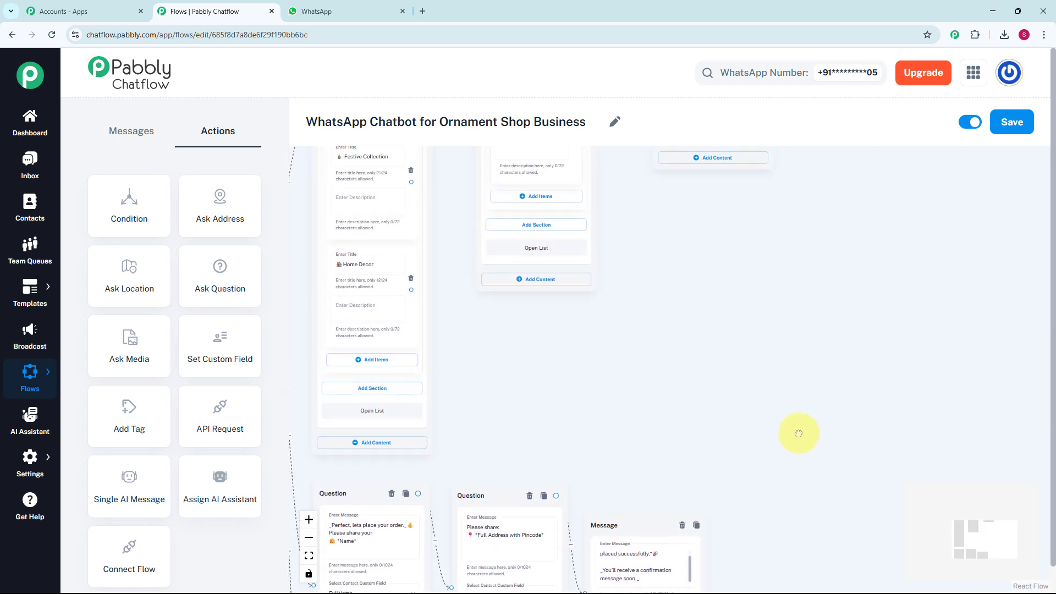
{"action": "scroll", "coordinate": [773, 396], "scroll_direction": "down", "scroll_amount": 2}
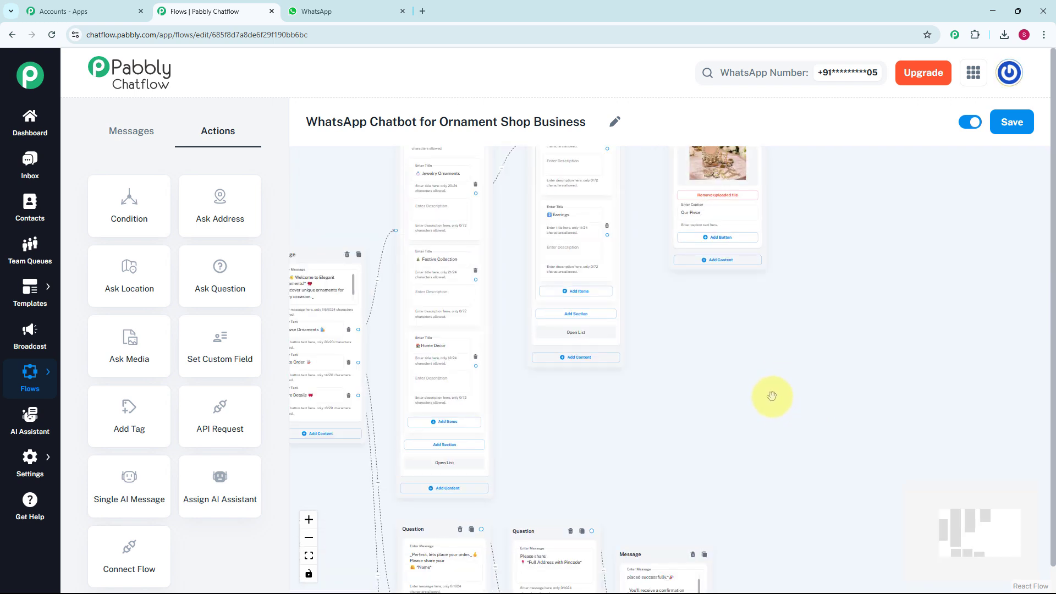
{"action": "left_click_drag", "start_coordinate": [772, 395], "coordinate": [741, 516]}
{"action": "scroll", "coordinate": [755, 458], "scroll_direction": "down", "scroll_amount": 1}
{"action": "scroll", "coordinate": [772, 501], "scroll_direction": "up", "scroll_amount": 2}
{"action": "scroll", "coordinate": [784, 498], "scroll_direction": "down", "scroll_amount": 4}
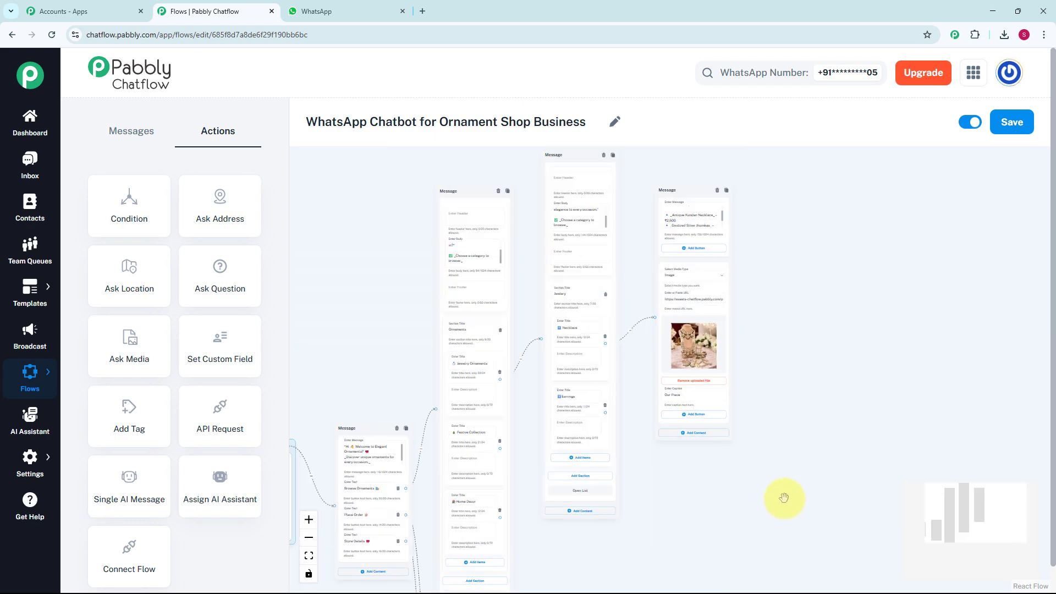
Switch to the WhatsApp test chat and try Browse Ornaments, picking Jewelry Ornaments and Necklace from the bot's lists
{"action": "key", "text": "ctrl+Tab"}
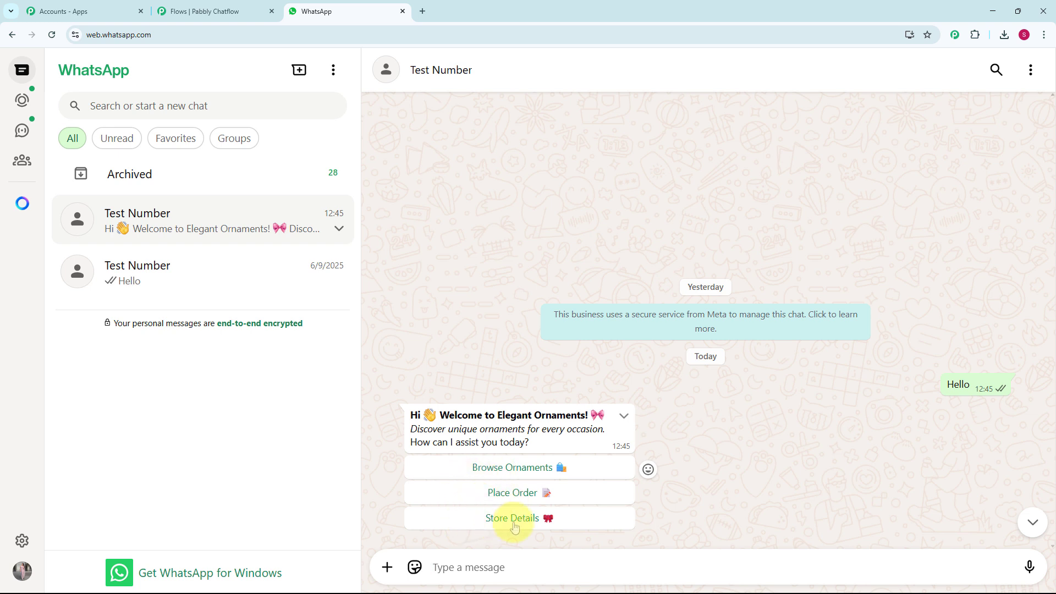
{"action": "left_click", "coordinate": [513, 472]}
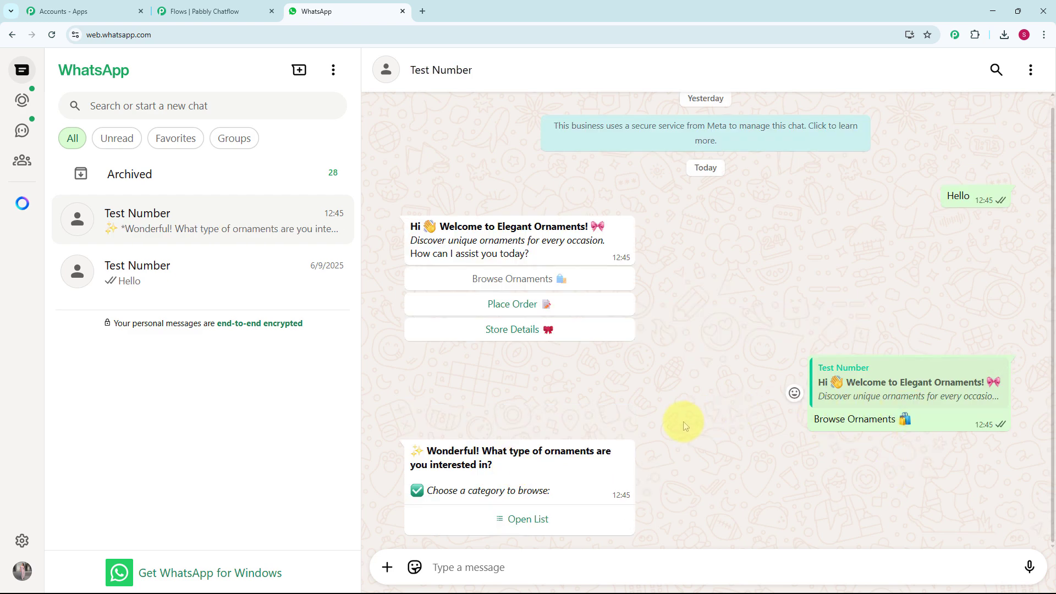
{"action": "left_click", "coordinate": [524, 526]}
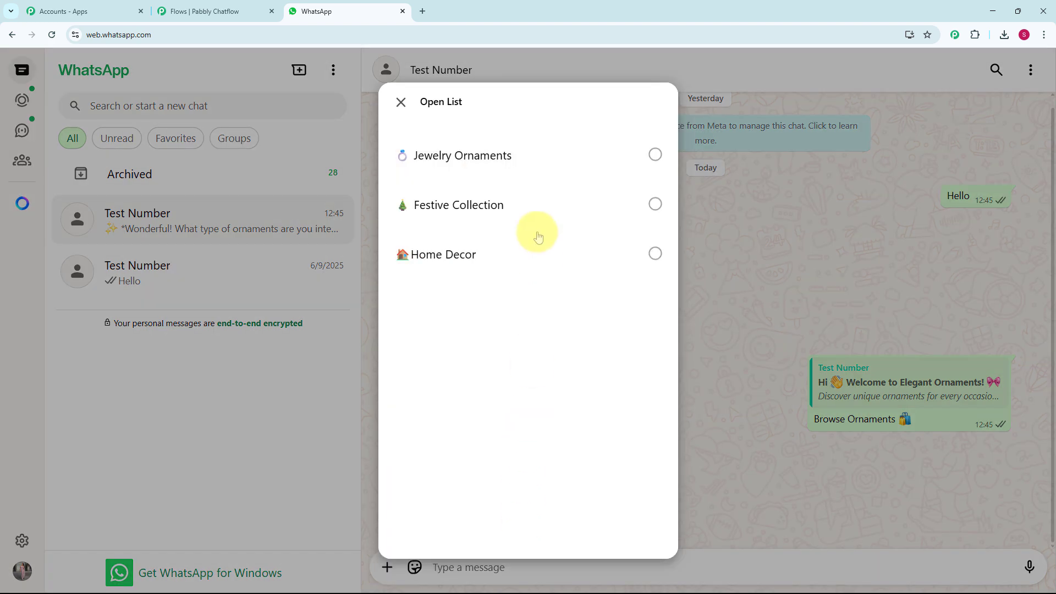
{"action": "left_click", "coordinate": [510, 158]}
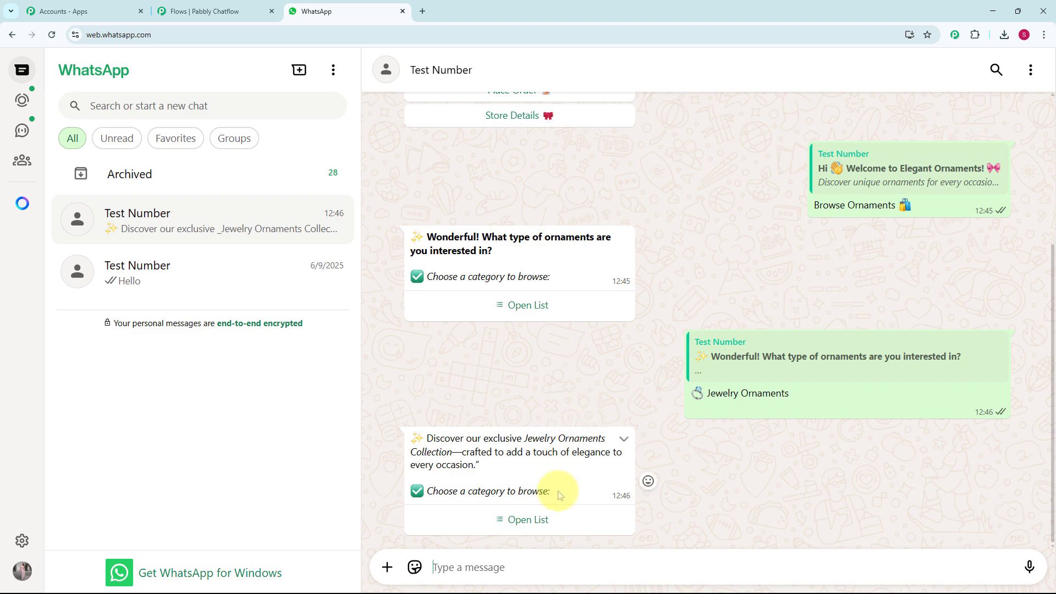
{"action": "left_click", "coordinate": [539, 518]}
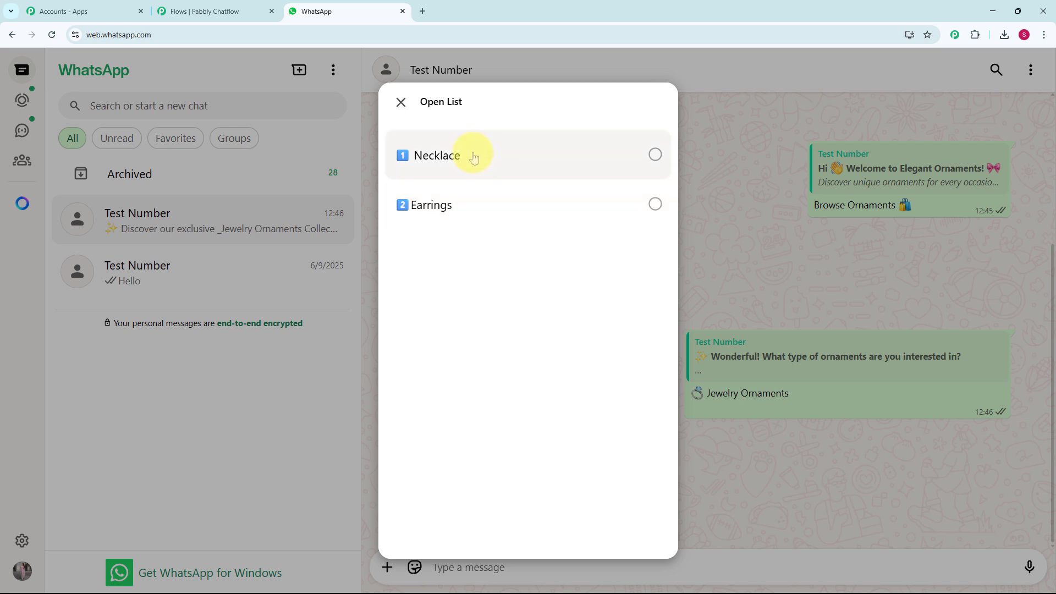
{"action": "left_click", "coordinate": [496, 160]}
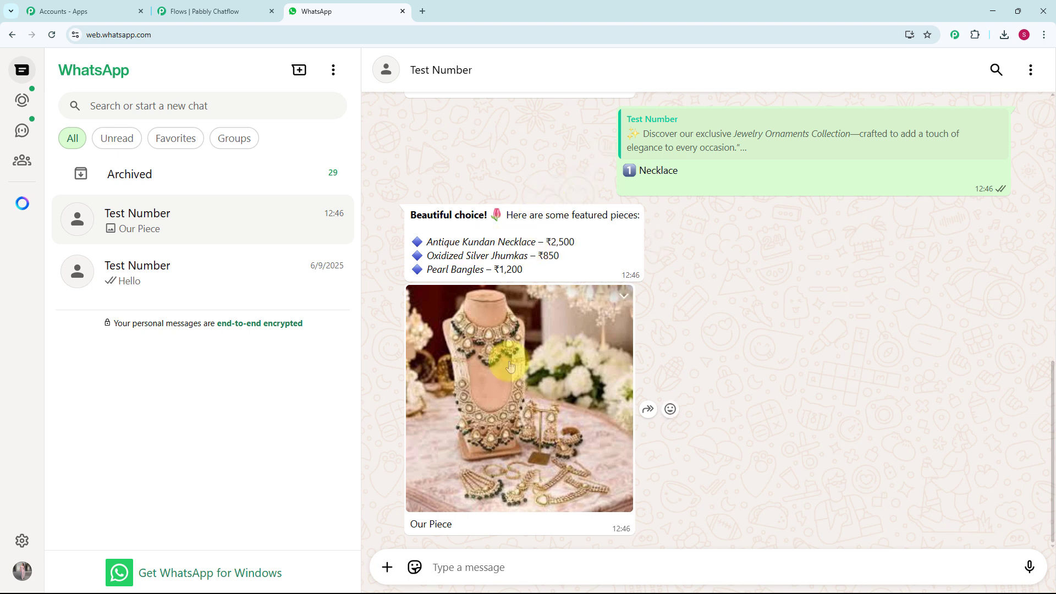
Choose Place Order in the bot's earlier welcome message to test the ordering path
{"action": "scroll", "coordinate": [511, 366], "scroll_direction": "up", "scroll_amount": 6}
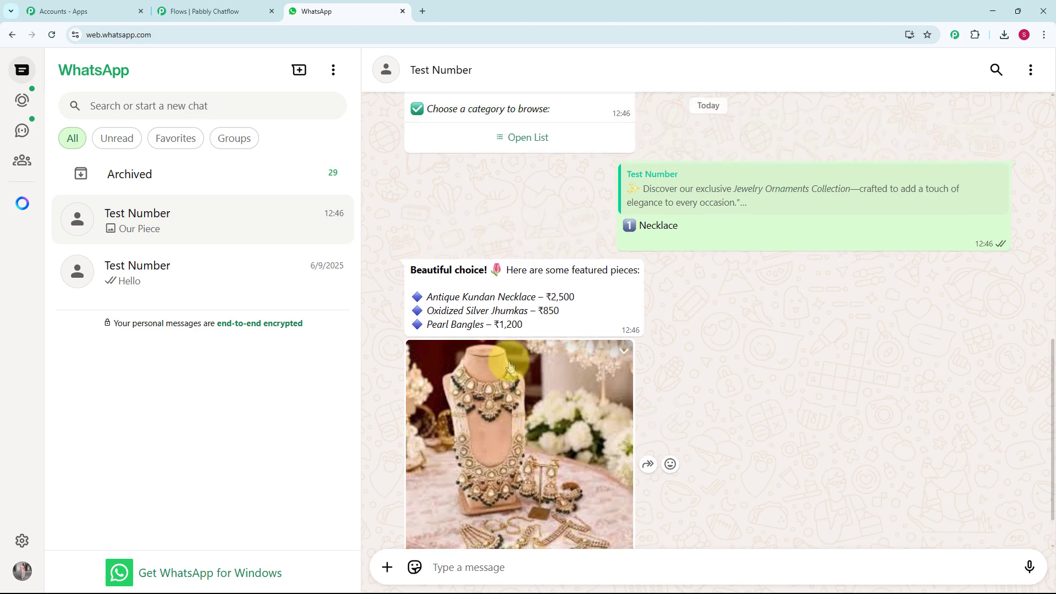
{"action": "left_click", "coordinate": [517, 200]}
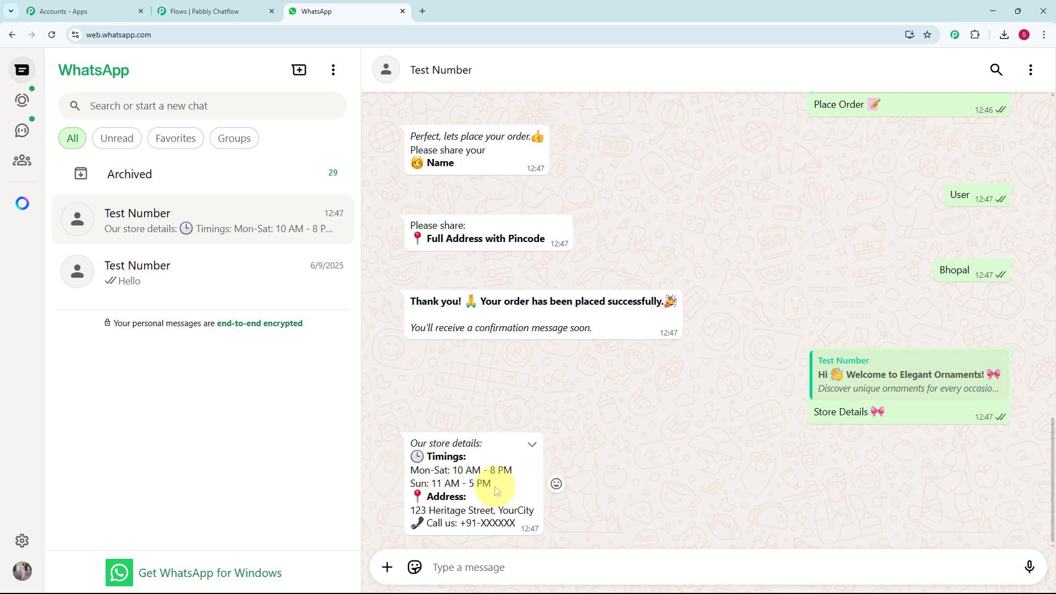
Review the test chat's store details, order replies and featured necklace message
{"action": "scroll", "coordinate": [494, 486], "scroll_direction": "up", "scroll_amount": 1}
{"action": "scroll", "coordinate": [494, 491], "scroll_direction": "up", "scroll_amount": 3}
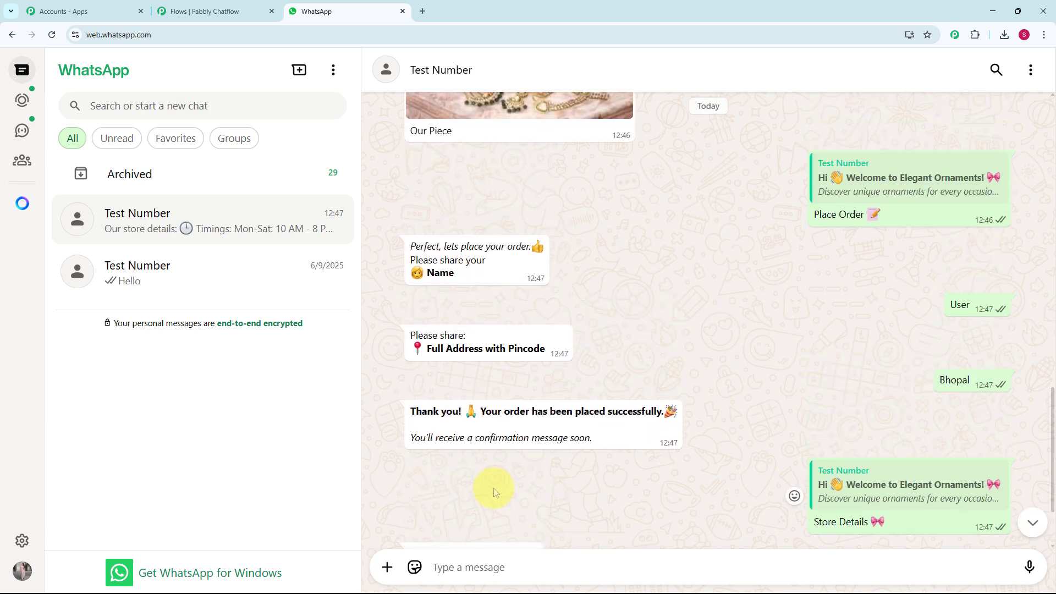
{"action": "scroll", "coordinate": [492, 489], "scroll_direction": "up", "scroll_amount": 2}
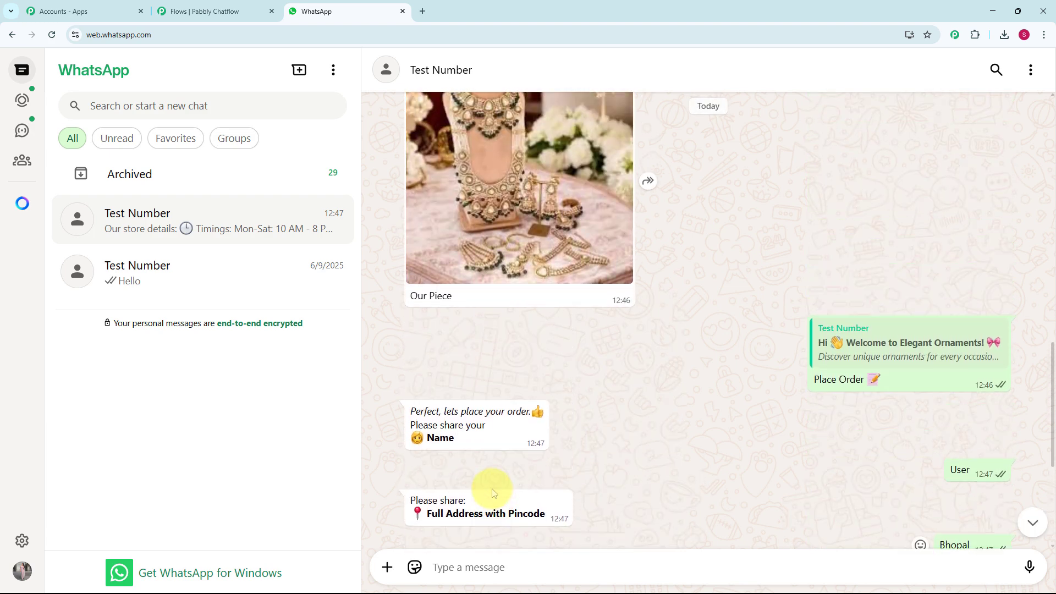
{"action": "scroll", "coordinate": [493, 492], "scroll_direction": "up", "scroll_amount": 3}
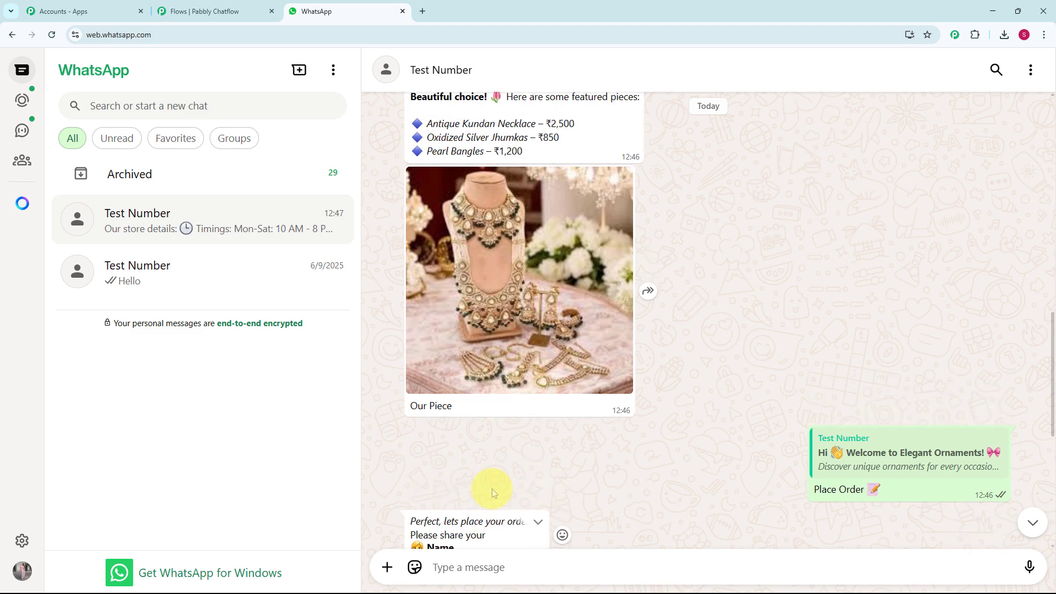
{"action": "scroll", "coordinate": [493, 493], "scroll_direction": "up", "scroll_amount": 3}
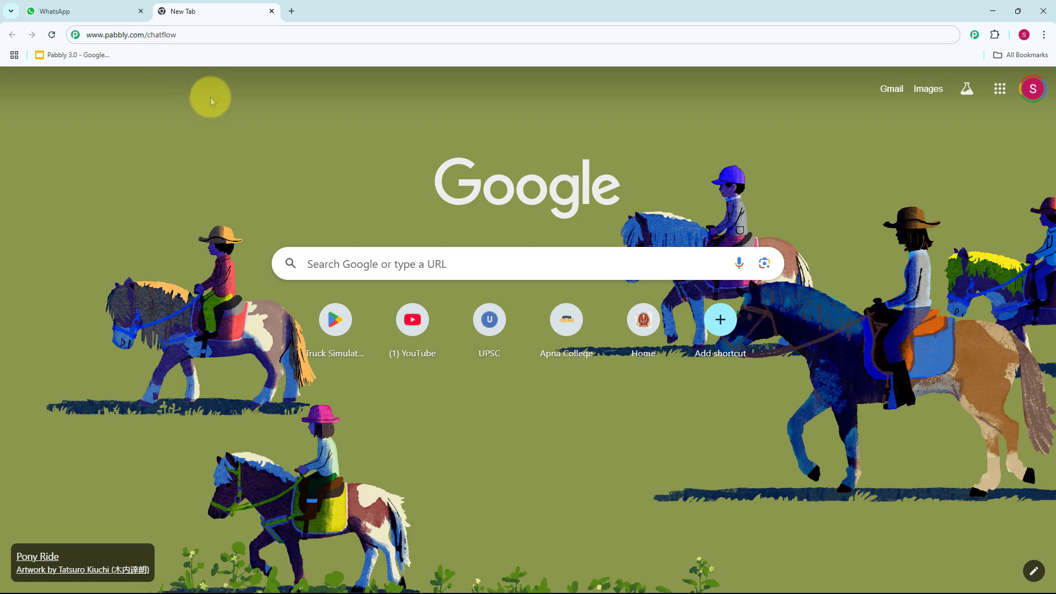
{"action": "key", "text": "Return"}
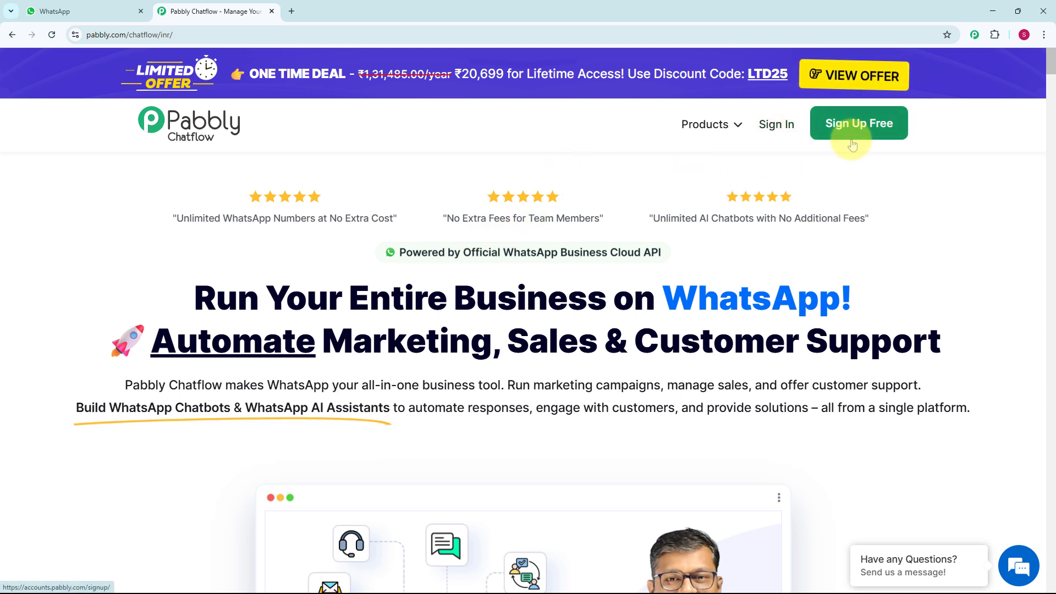
{"action": "left_click", "coordinate": [787, 134]}
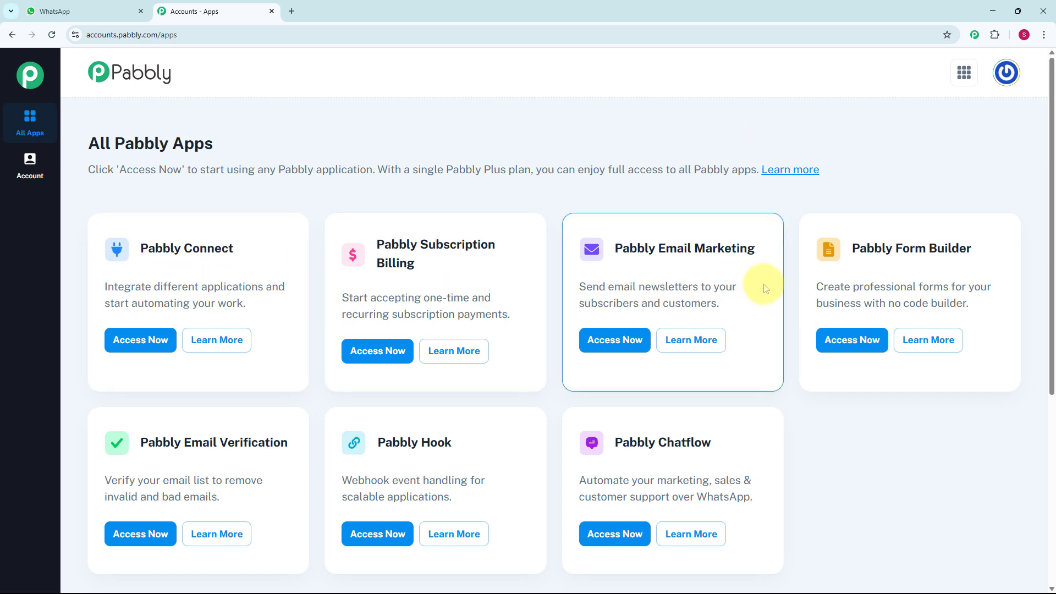
{"action": "scroll", "coordinate": [765, 287], "scroll_direction": "down", "scroll_amount": 2}
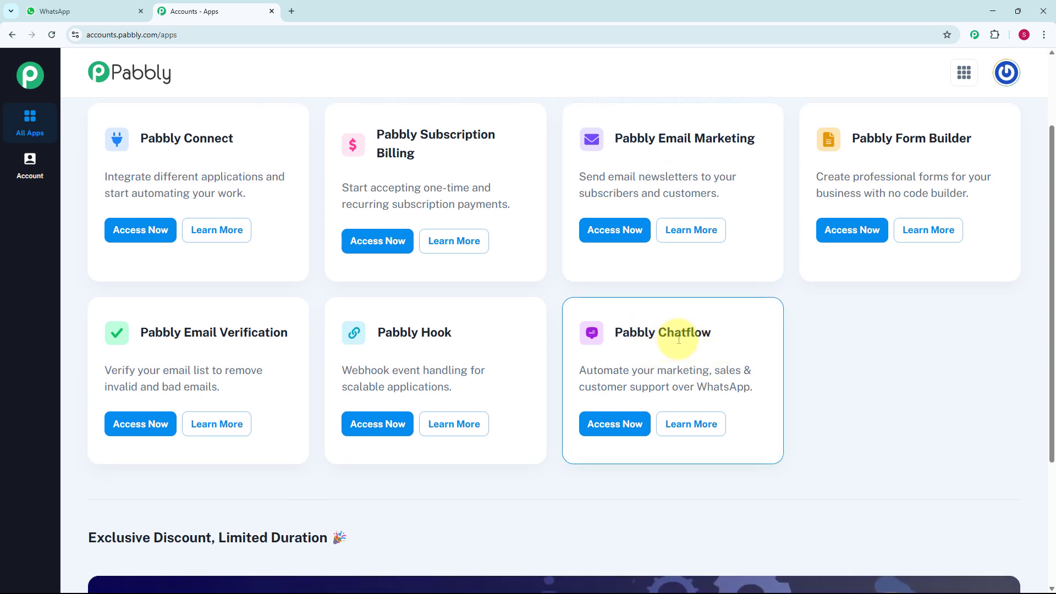
{"action": "left_click", "coordinate": [613, 433]}
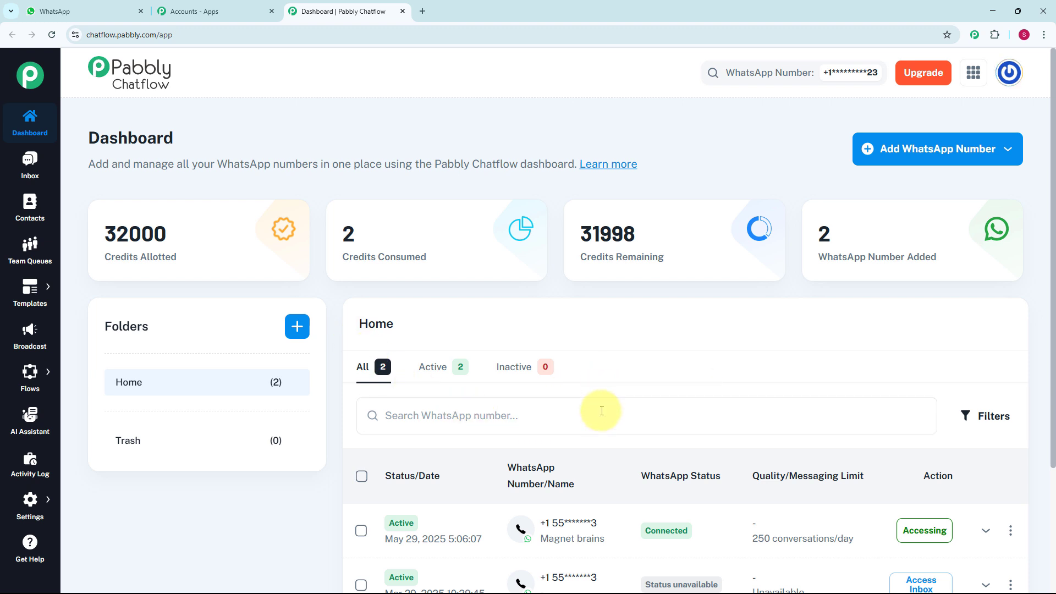
Look over the connected WhatsApp numbers on the dashboard and open the options for adding a WhatsApp number
{"action": "scroll", "coordinate": [599, 414], "scroll_direction": "down", "scroll_amount": 2}
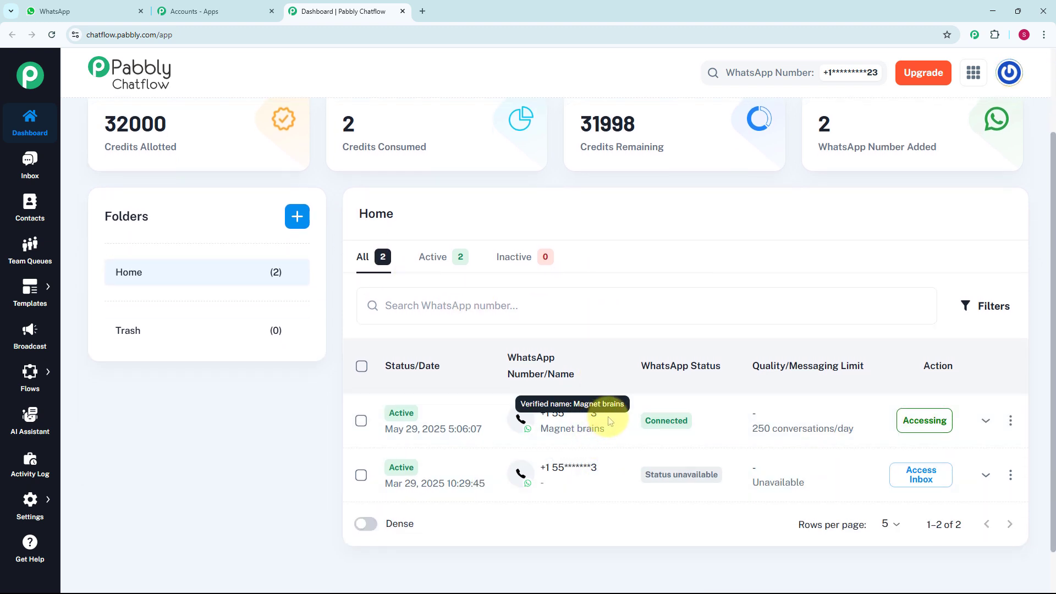
{"action": "scroll", "coordinate": [602, 405], "scroll_direction": "up", "scroll_amount": 2}
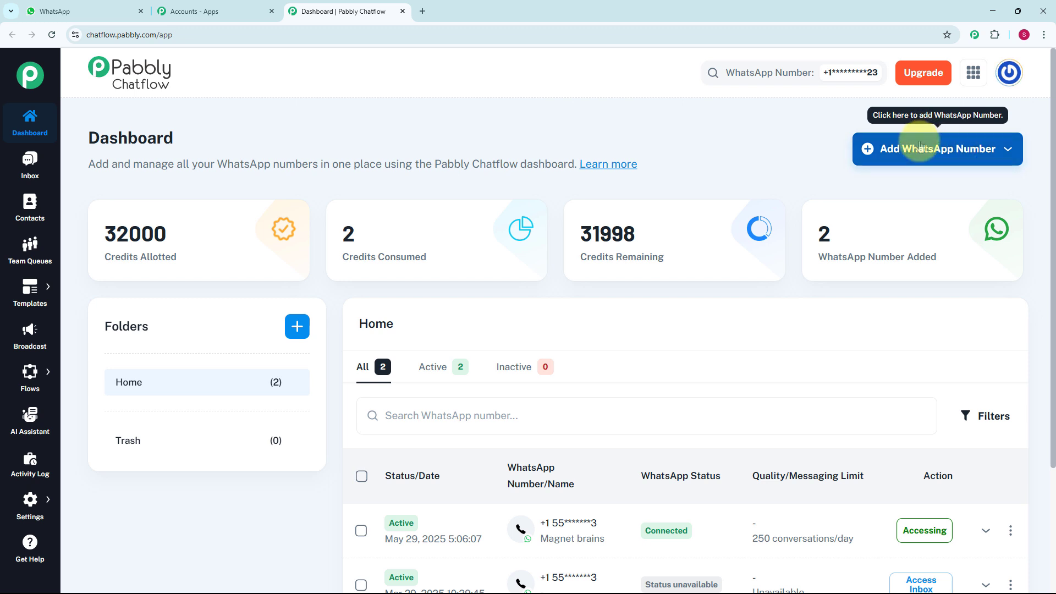
{"action": "left_click", "coordinate": [956, 148]}
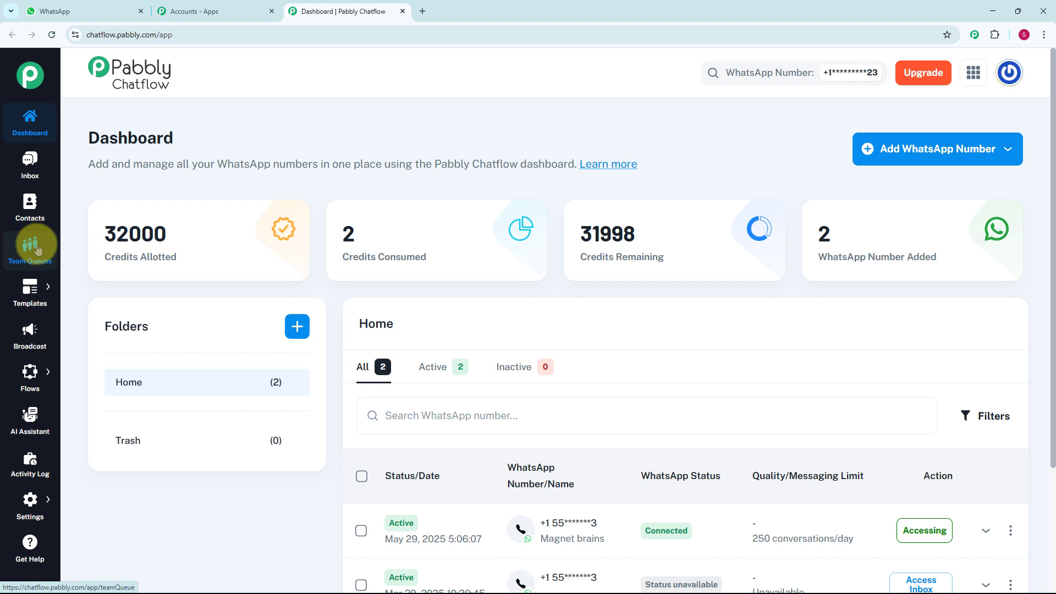
{"action": "mouse_move", "coordinate": [33, 295]}
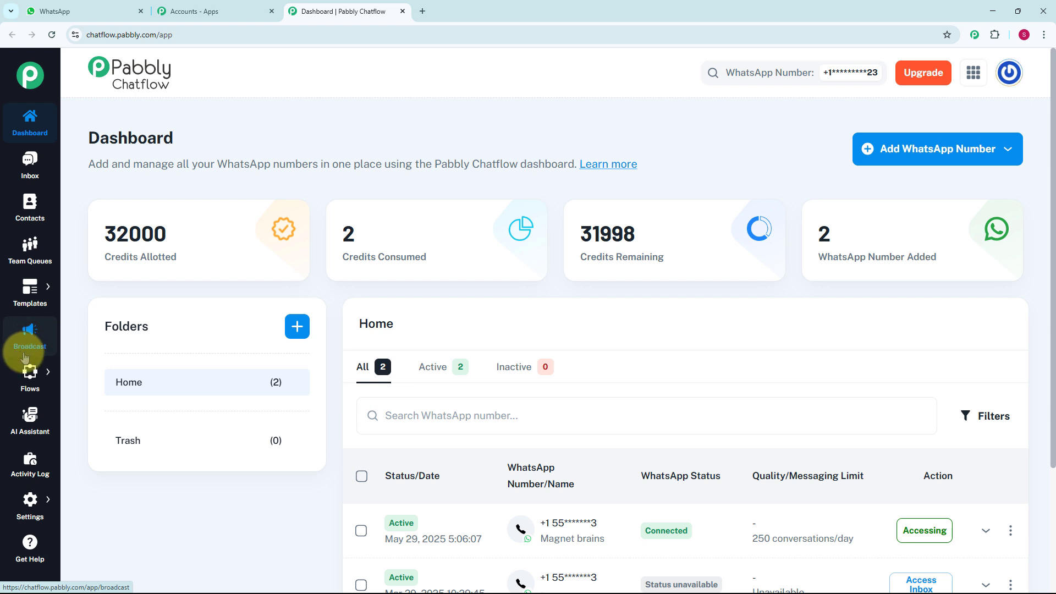
{"action": "mouse_move", "coordinate": [32, 385]}
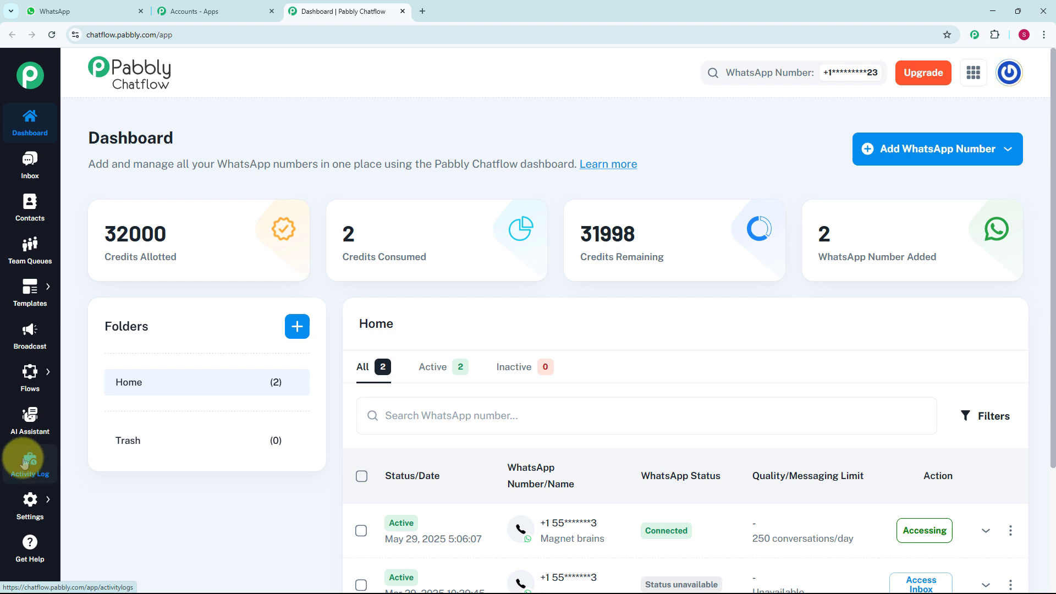
{"action": "mouse_move", "coordinate": [34, 515]}
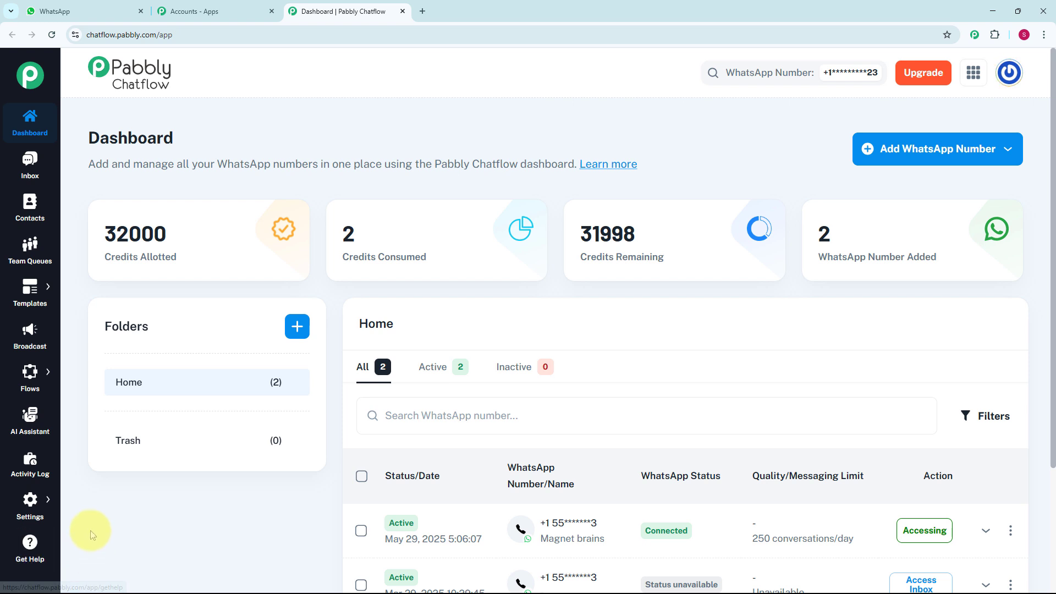
{"action": "mouse_move", "coordinate": [49, 357]}
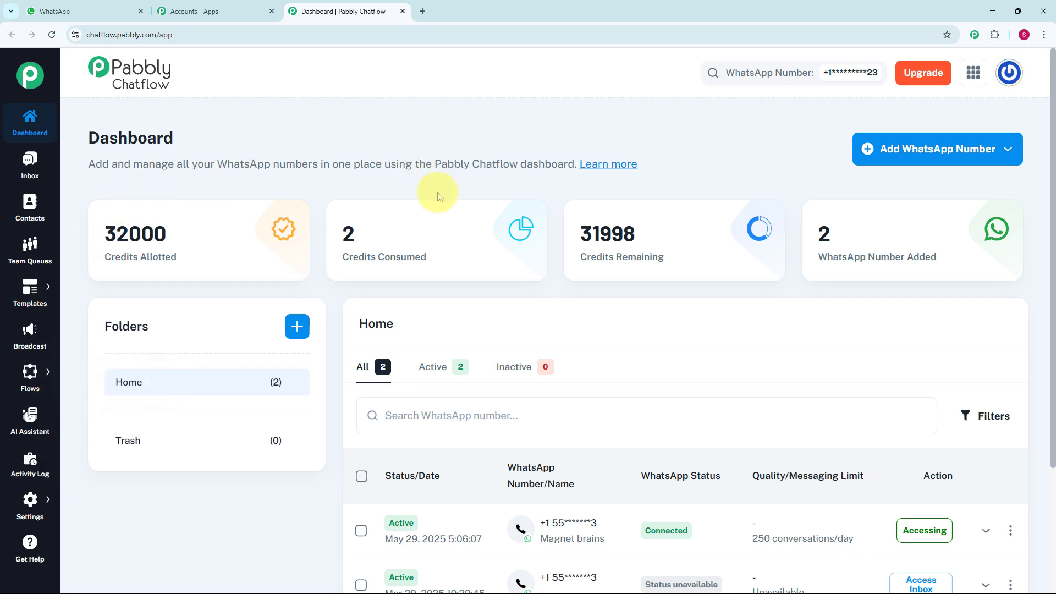
Open the Flow Builder and add a new flow
{"action": "mouse_move", "coordinate": [38, 389]}
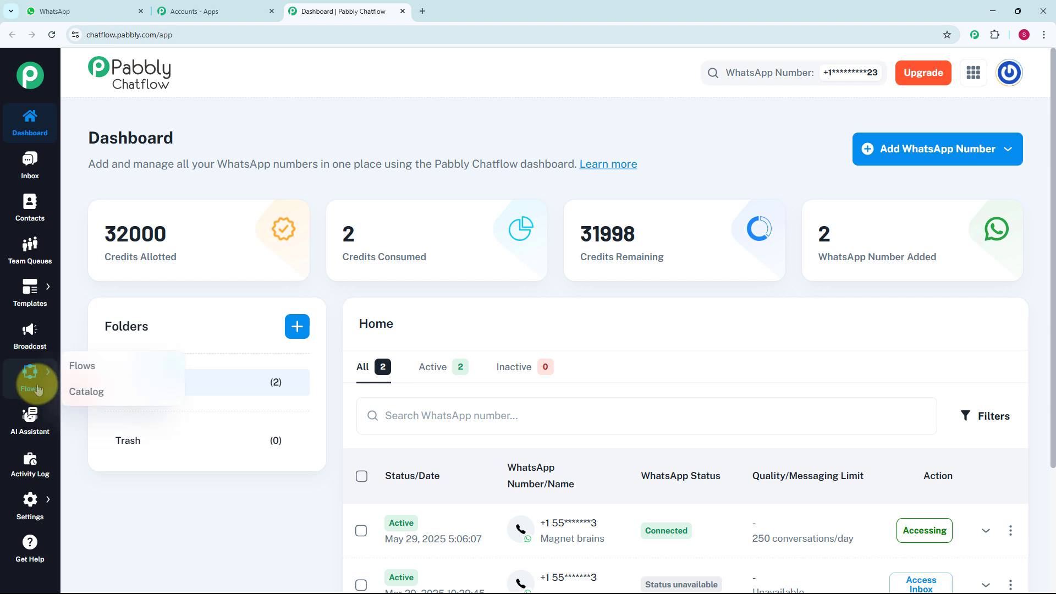
{"action": "left_click", "coordinate": [120, 368]}
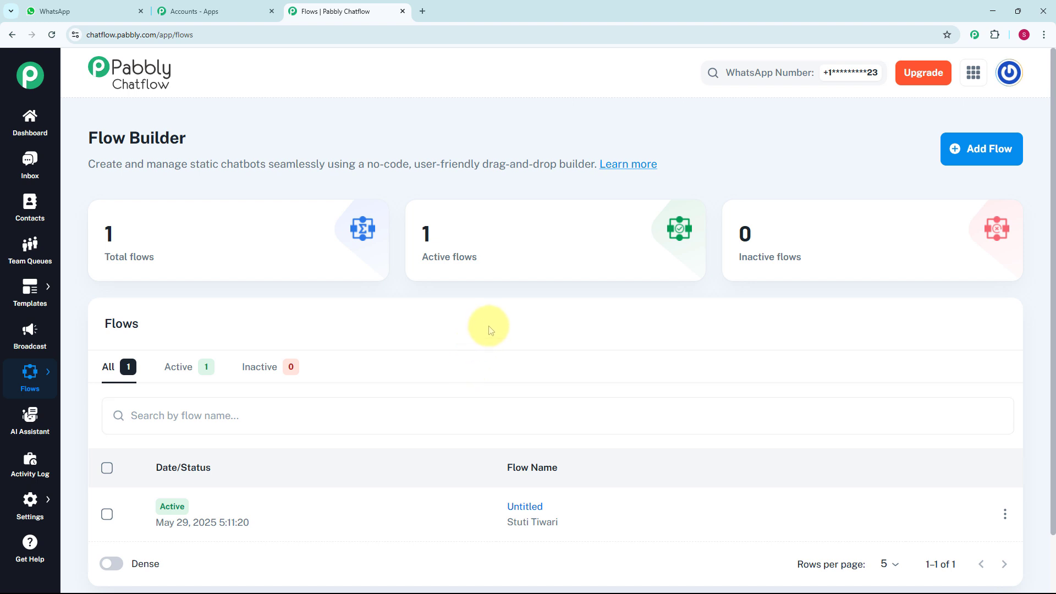
{"action": "left_click", "coordinate": [969, 159]}
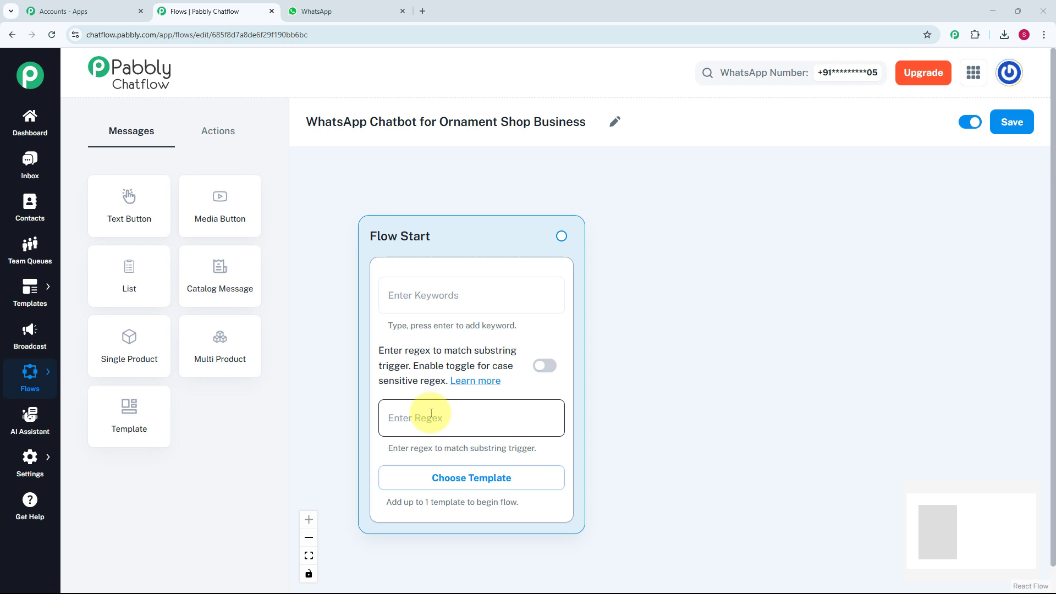
Set the Flow Start trigger's regex to [\s\S]+
{"action": "left_click", "coordinate": [431, 413]}
{"action": "type", "text": "[\\s\\S]+"}
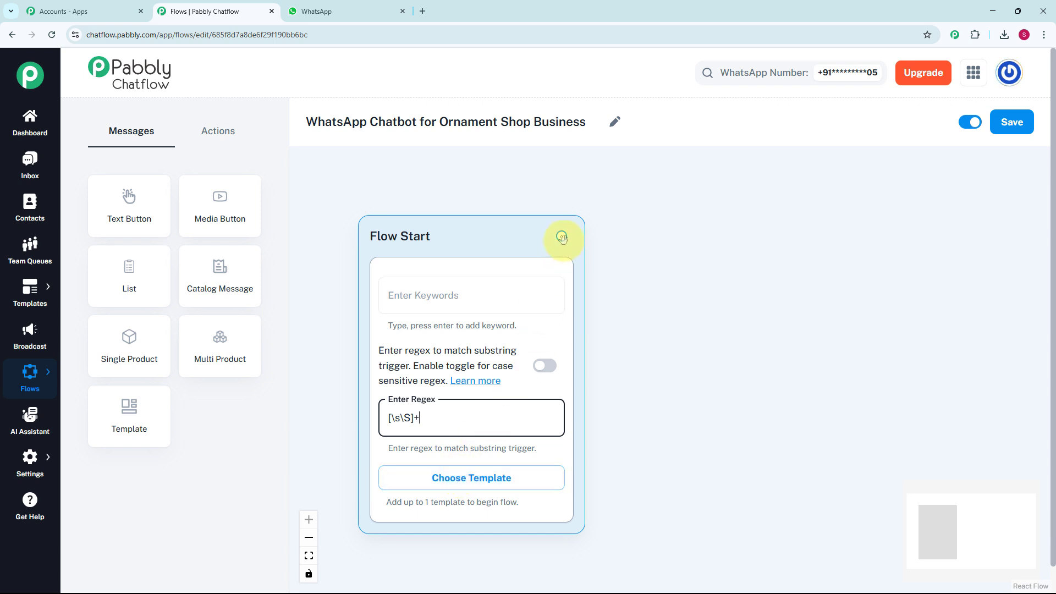
Connect a new Text + Button message to Flow Start and place it beside that block
{"action": "left_click_drag", "start_coordinate": [562, 236], "coordinate": [681, 278]}
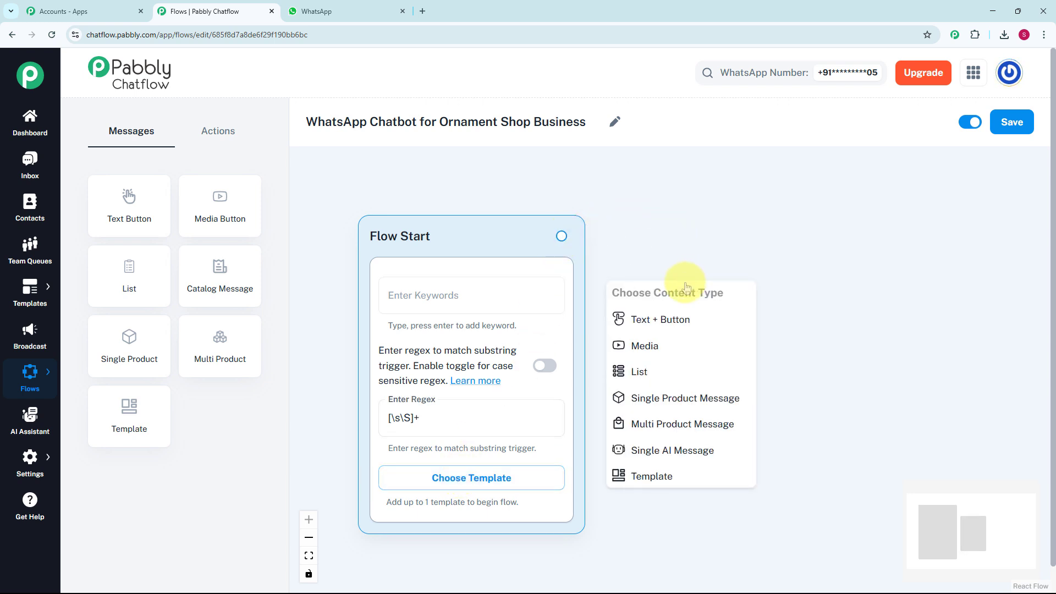
{"action": "left_click", "coordinate": [661, 321]}
{"action": "left_click_drag", "start_coordinate": [655, 302], "coordinate": [699, 270]}
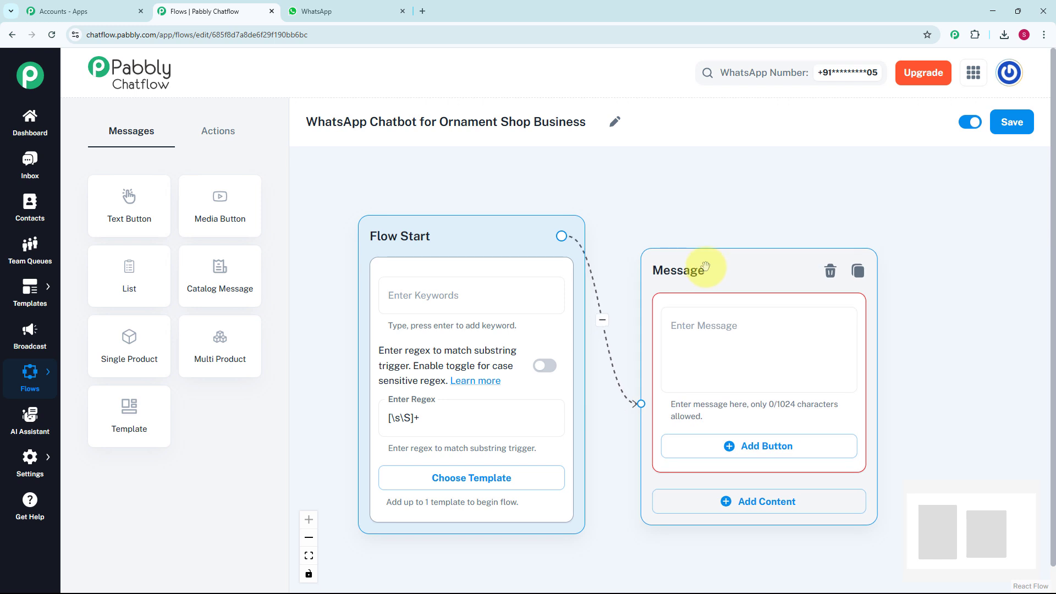
{"action": "scroll", "coordinate": [706, 267], "scroll_direction": "down", "scroll_amount": 1}
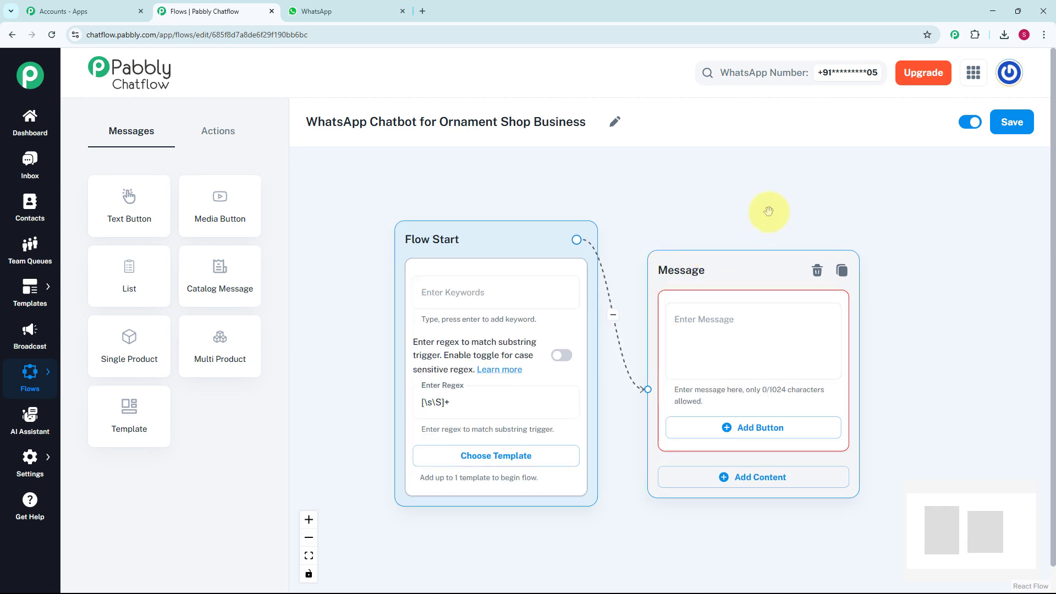
{"action": "left_click_drag", "start_coordinate": [770, 211], "coordinate": [606, 187]}
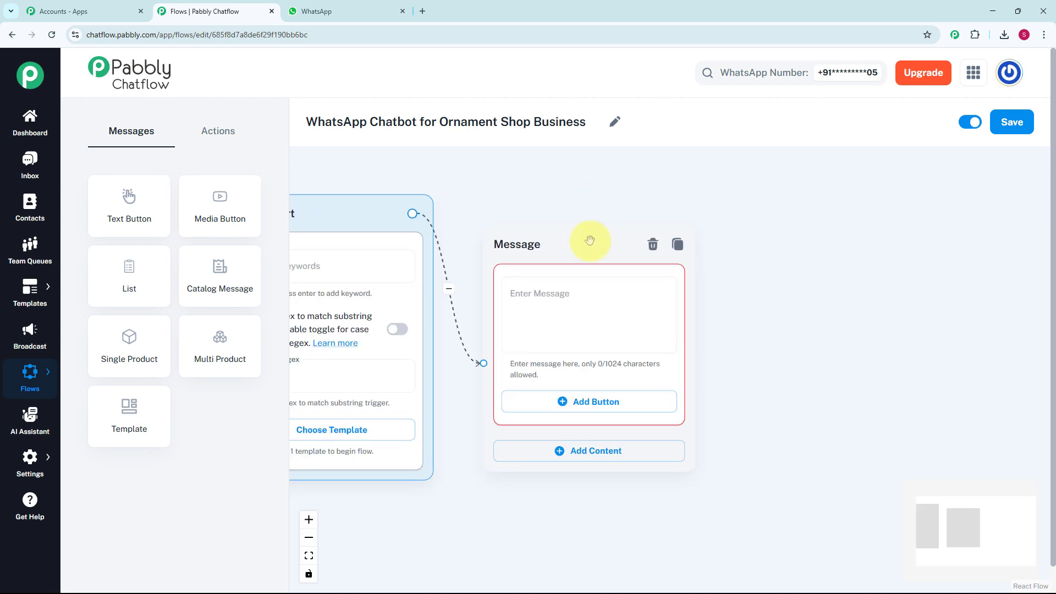
Enter the welcome text "*Hi 👋 Welcome to Elegant Ornaments!* 🎀 _Discover unique ornaments for every occasion._" in the message block
{"action": "left_click", "coordinate": [588, 324]}
{"action": "key", "text": "ctrl+v"}
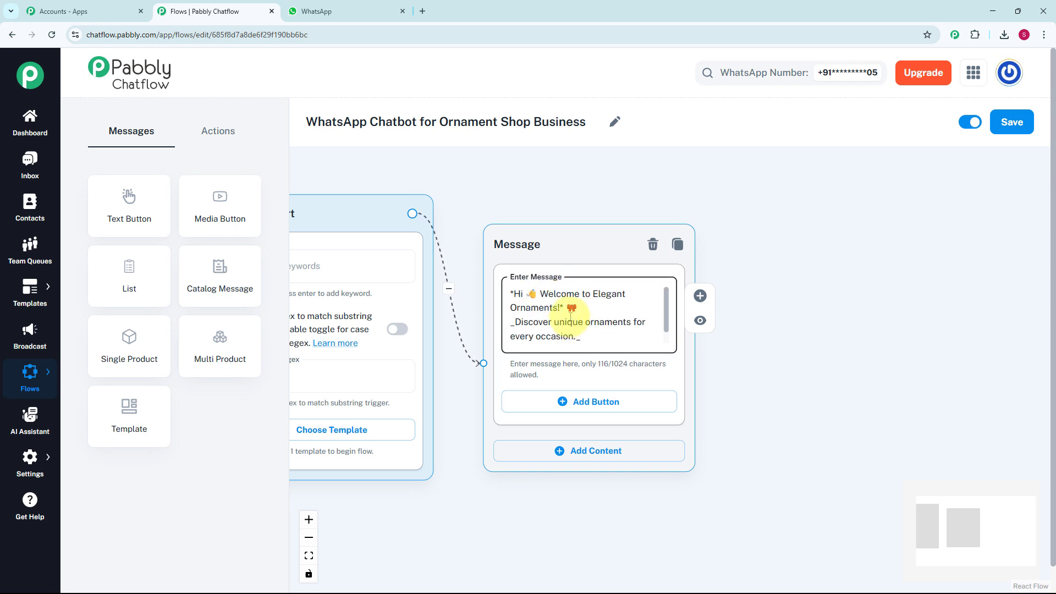
{"action": "scroll", "coordinate": [571, 316], "scroll_direction": "up", "scroll_amount": 1}
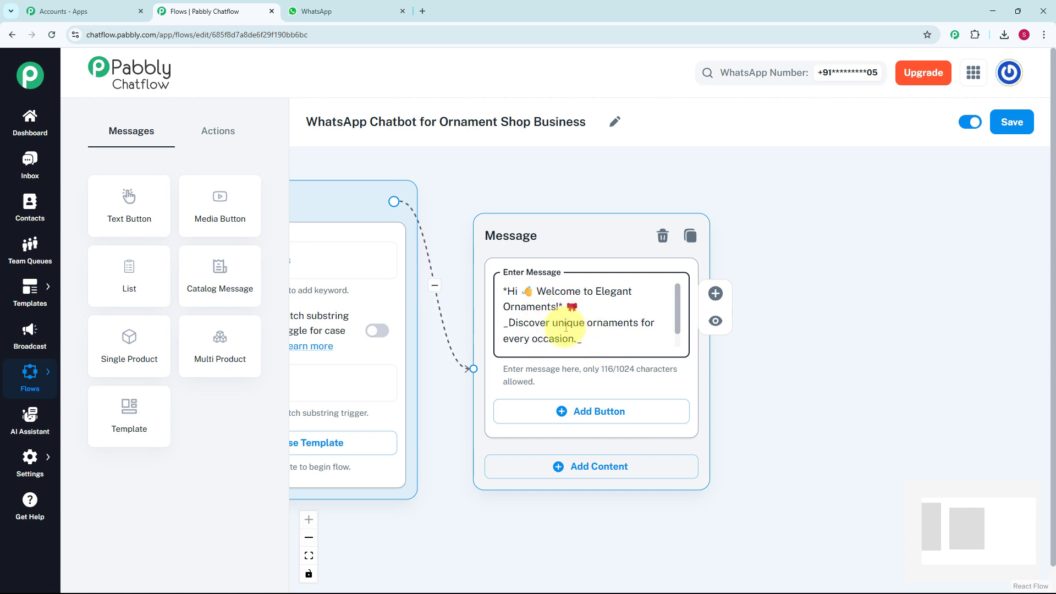
Add three reply buttons to the welcome message: Browse Ornaments 🛍️, Place Order 📝 and Store Details 🎀
{"action": "left_click", "coordinate": [590, 414]}
{"action": "left_click", "coordinate": [588, 412]}
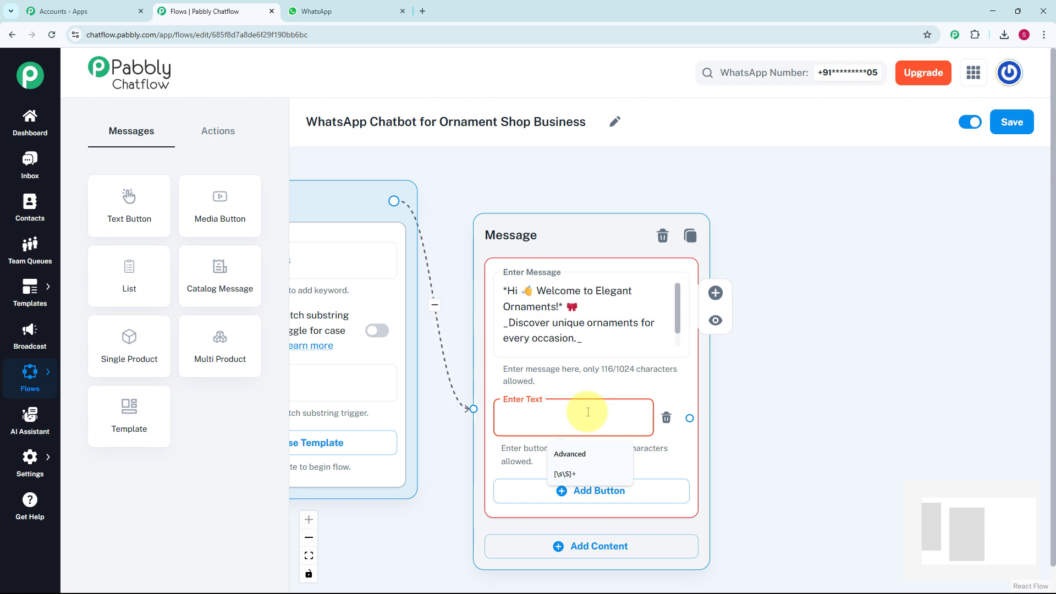
{"action": "type", "text": "Browse Ornaments 🛍️"}
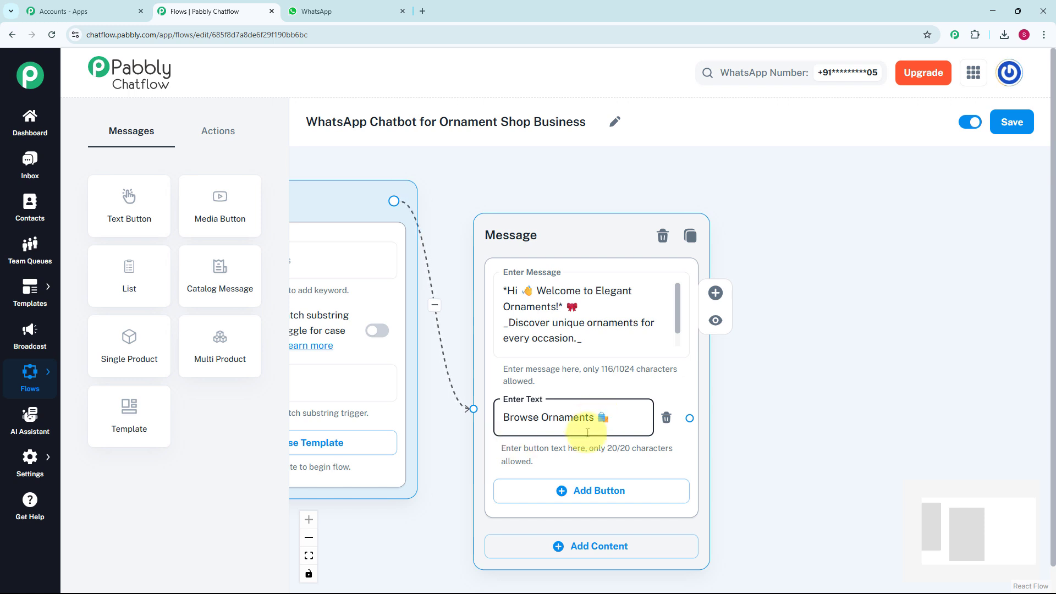
{"action": "left_click", "coordinate": [585, 500]}
{"action": "left_click", "coordinate": [579, 487]}
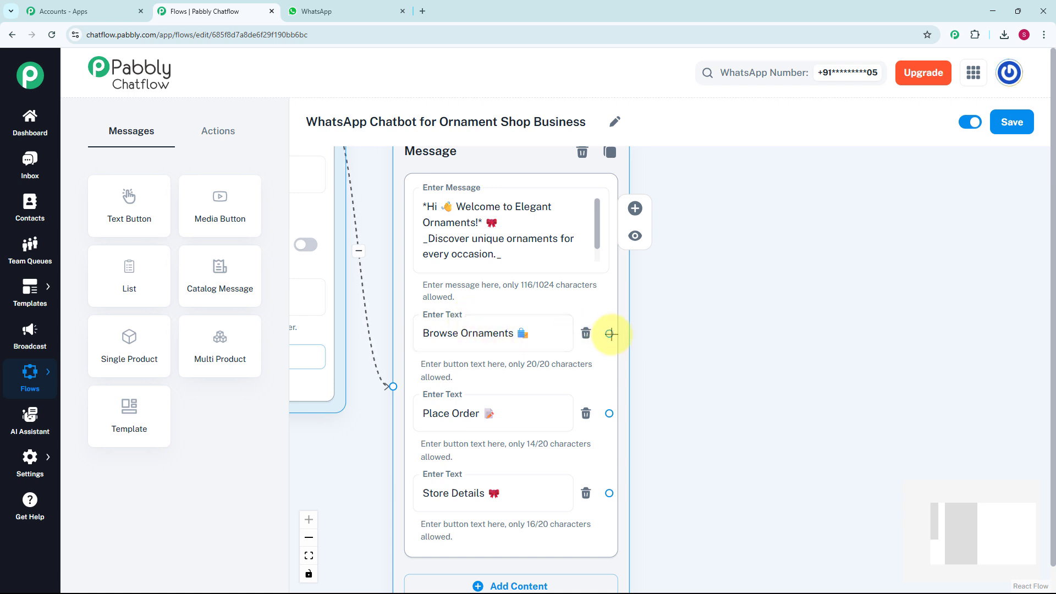
Connect a List message to the Browse Ornaments button and fill its body with the prompt ending "✅ _Choose a category to browse:_"
{"action": "left_click_drag", "start_coordinate": [610, 334], "coordinate": [725, 284]}
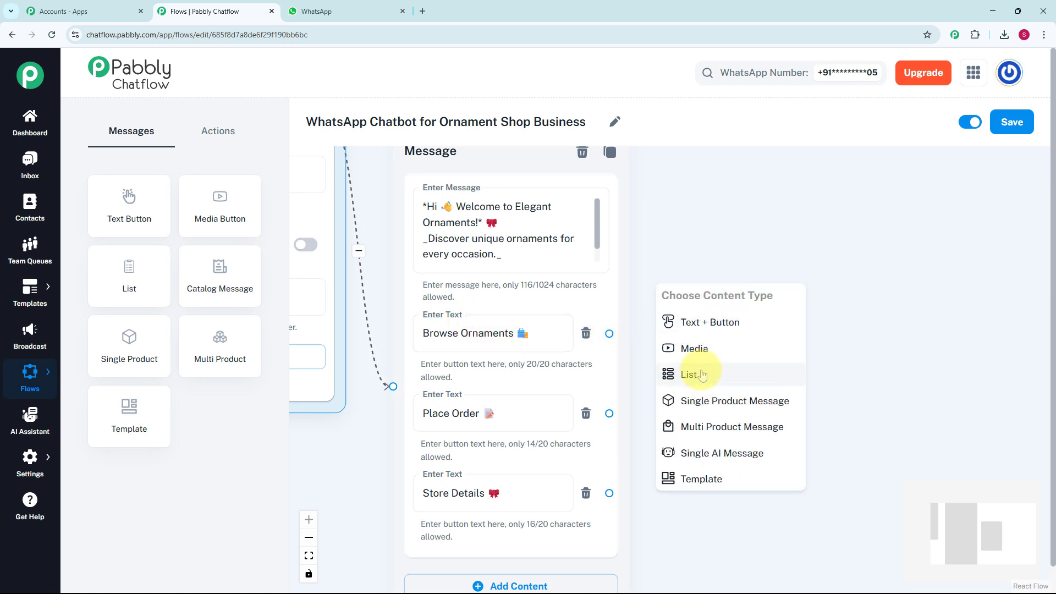
{"action": "left_click", "coordinate": [701, 377]}
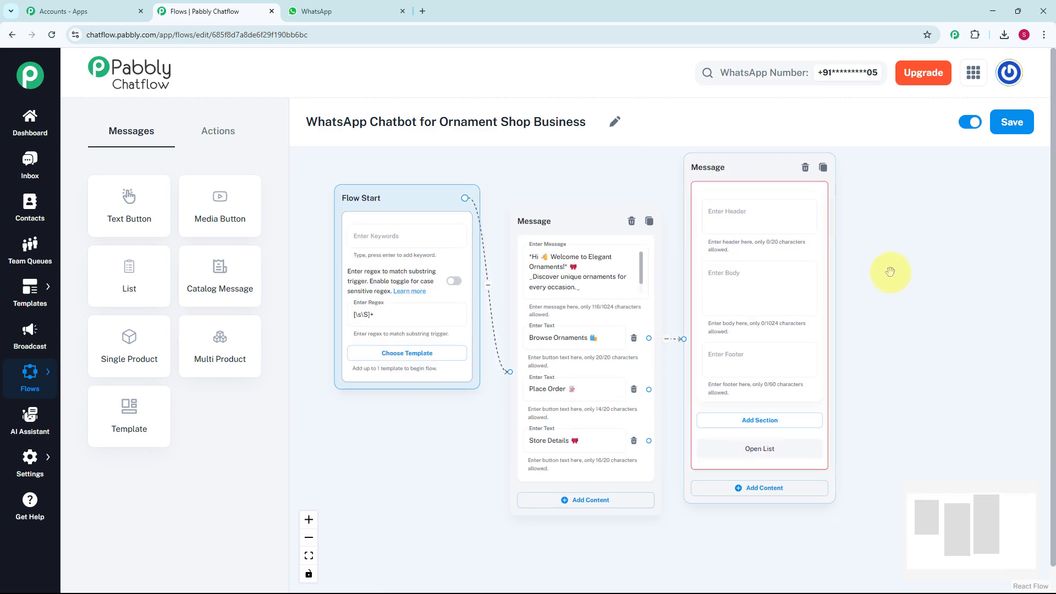
{"action": "left_click_drag", "start_coordinate": [887, 272], "coordinate": [641, 286]}
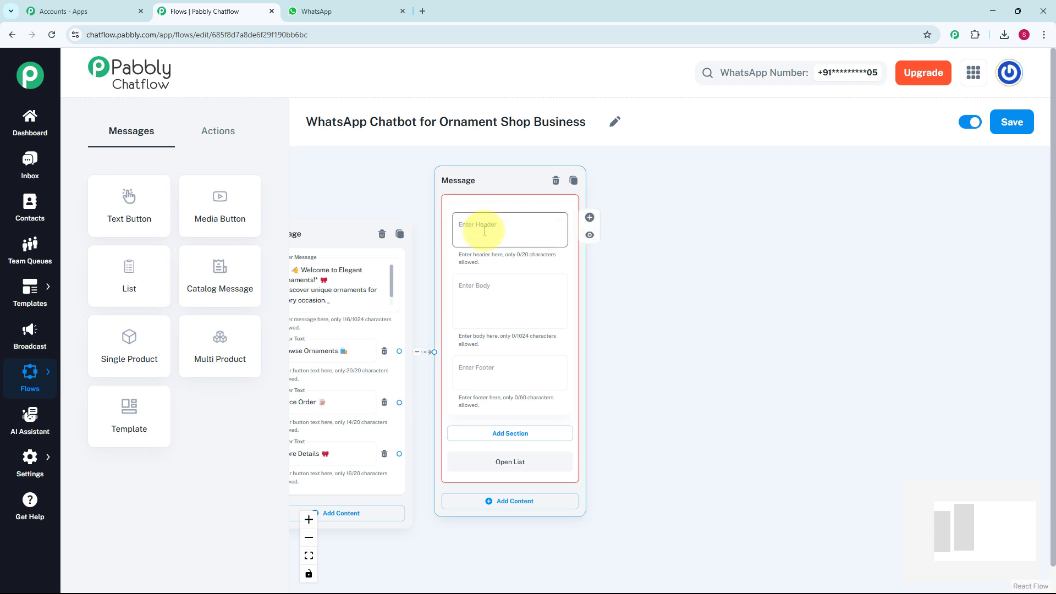
{"action": "left_click", "coordinate": [511, 306]}
{"action": "key", "text": "ctrl+v"}
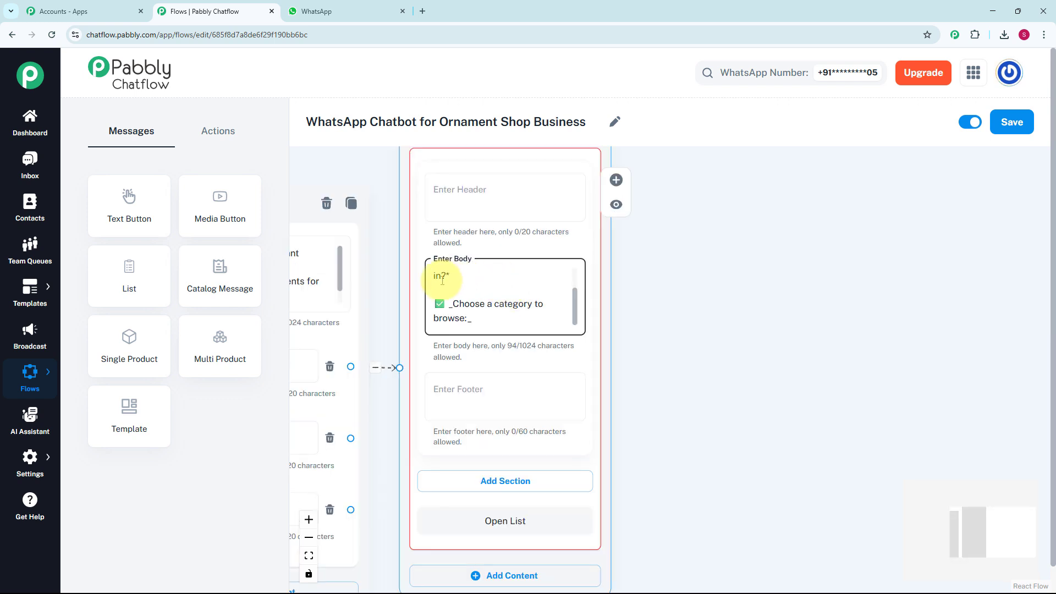
{"action": "scroll", "coordinate": [481, 308], "scroll_direction": "down", "scroll_amount": 3}
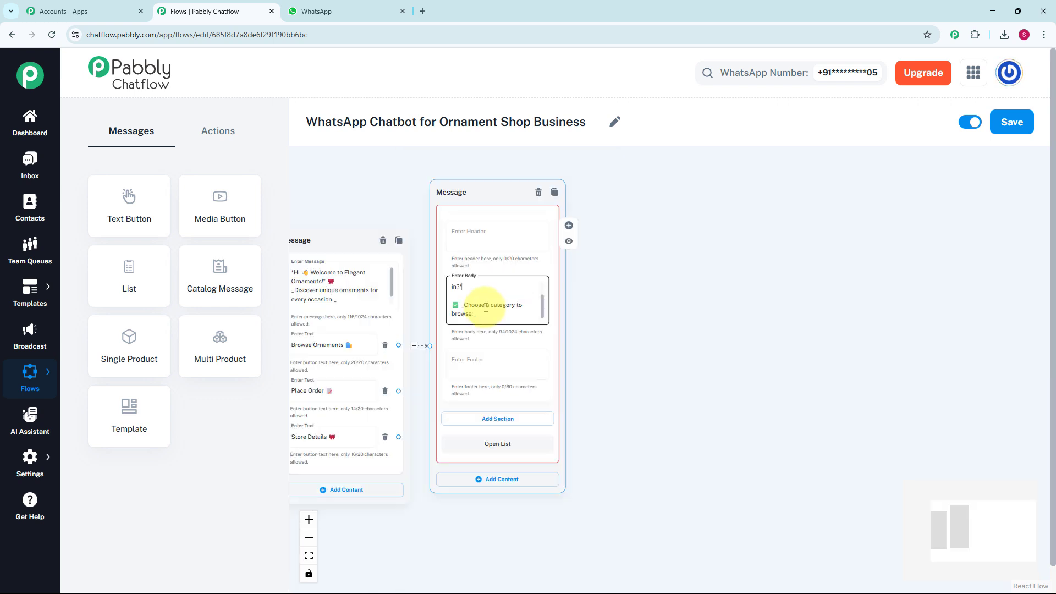
Add a section titled "Ornaments" to the list message
{"action": "left_click_drag", "start_coordinate": [618, 330], "coordinate": [555, 275]}
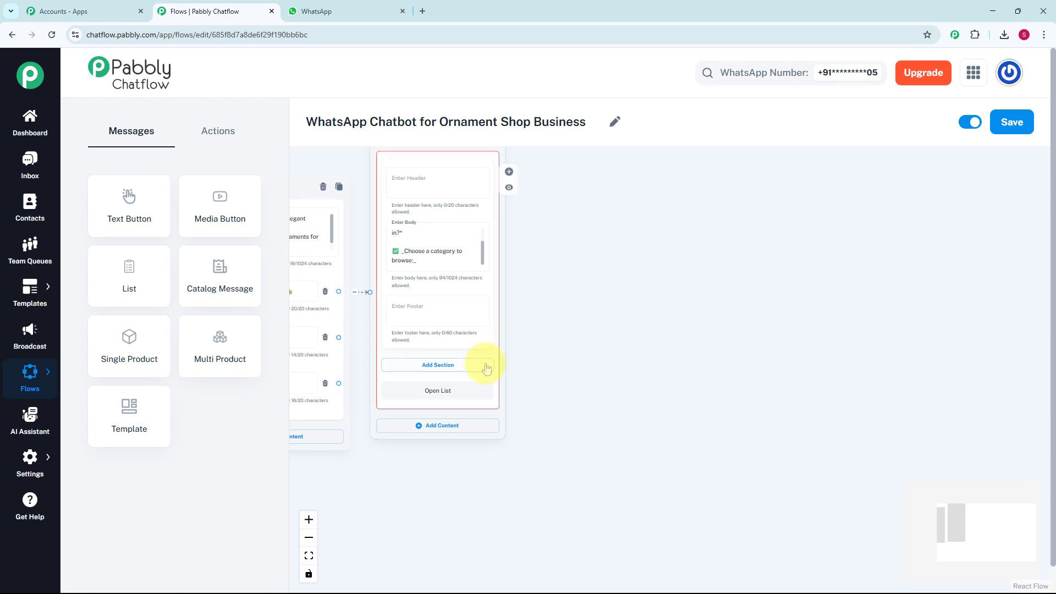
{"action": "scroll", "coordinate": [484, 366], "scroll_direction": "up", "scroll_amount": 2}
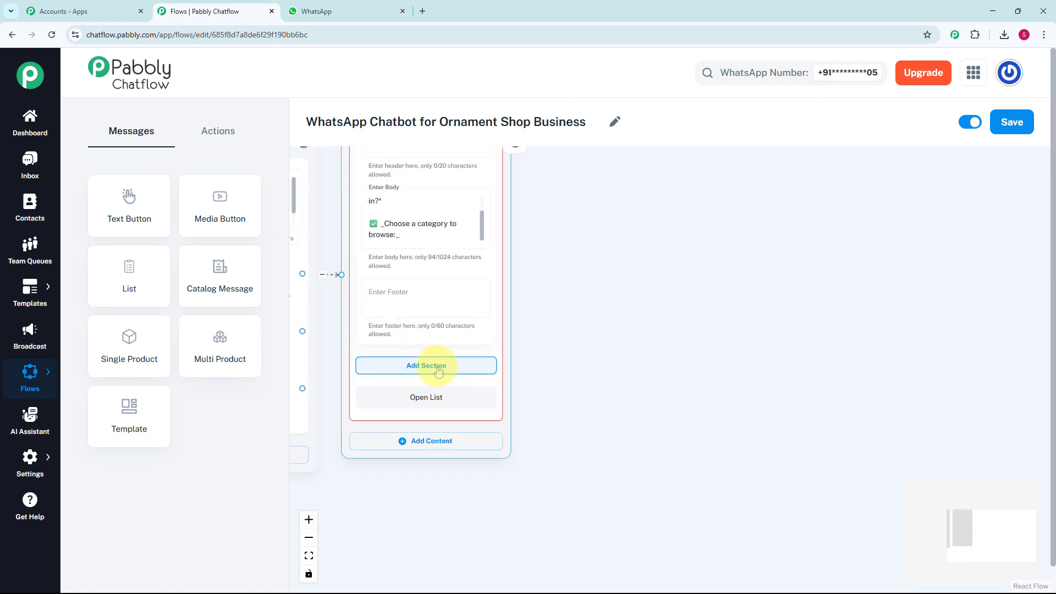
{"action": "left_click", "coordinate": [439, 368]}
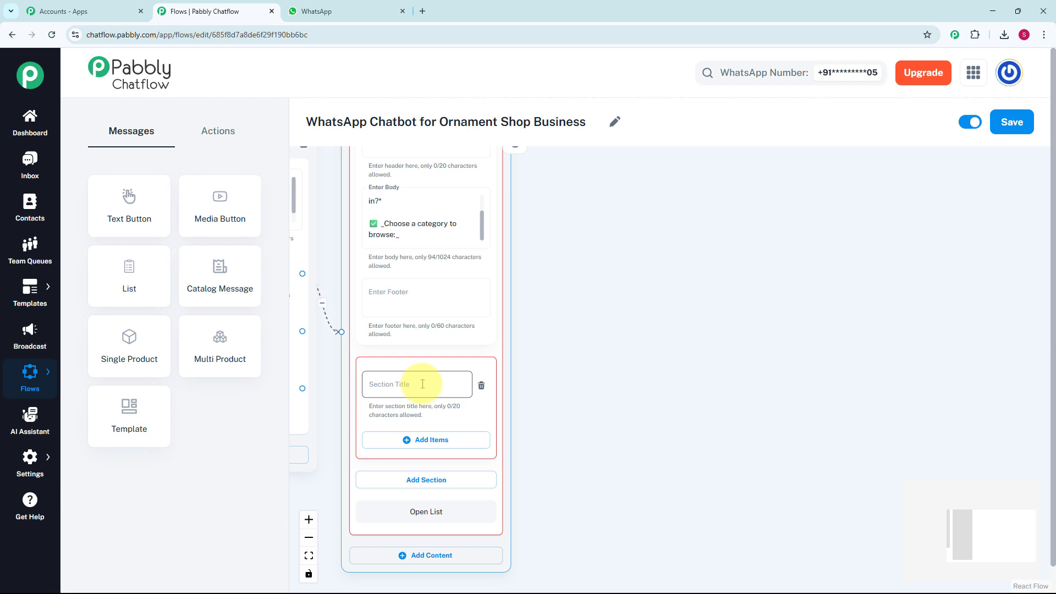
{"action": "left_click", "coordinate": [423, 384]}
{"action": "type", "text": "Ornaments"}
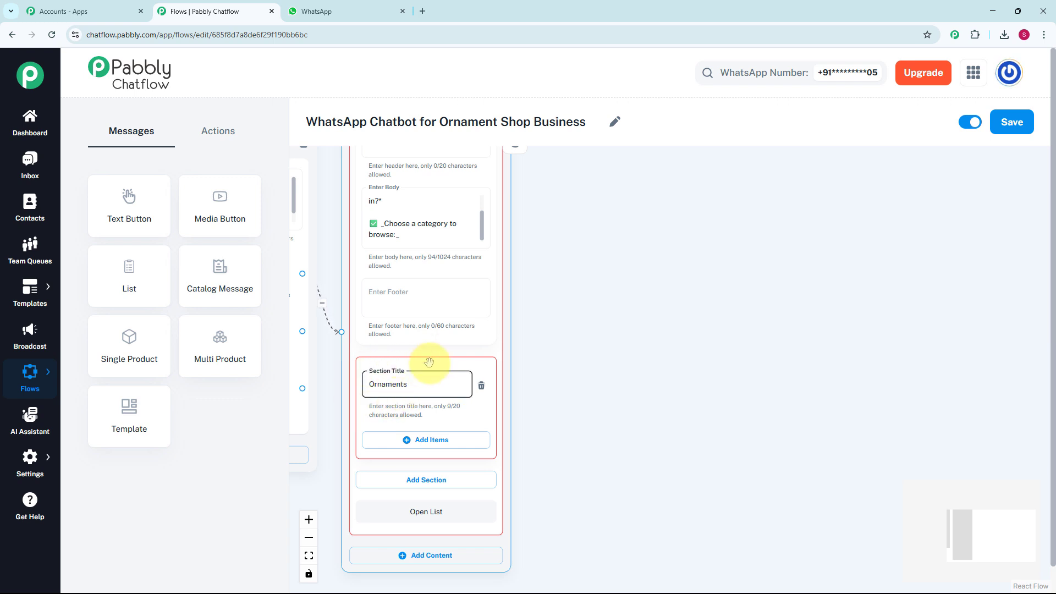
Add an item titled "💍 Jewelry Ornaments" to the Ornaments section
{"action": "left_click_drag", "start_coordinate": [517, 330], "coordinate": [502, 257]}
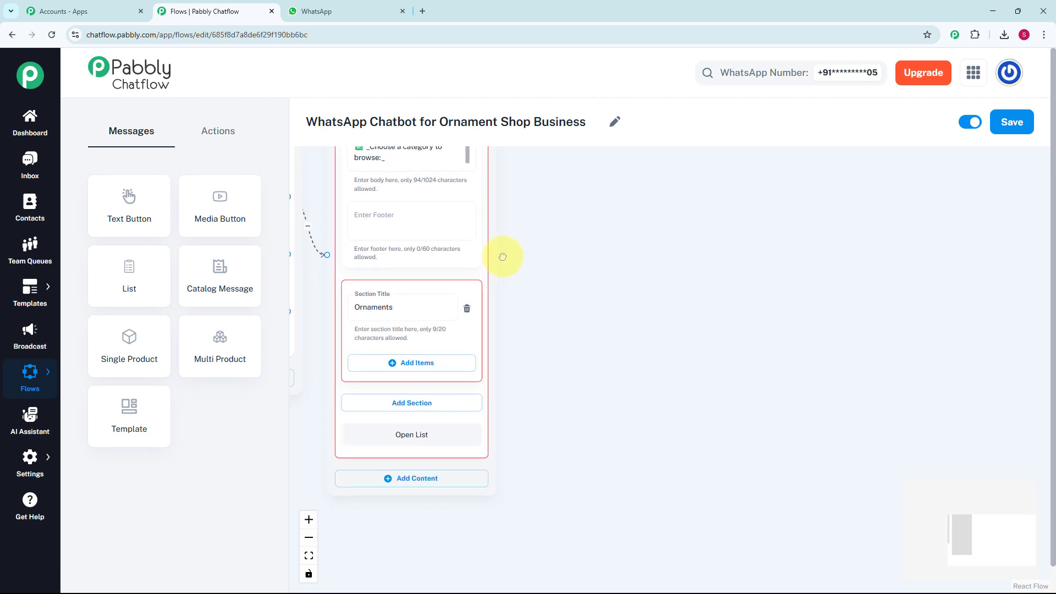
{"action": "left_click", "coordinate": [444, 364]}
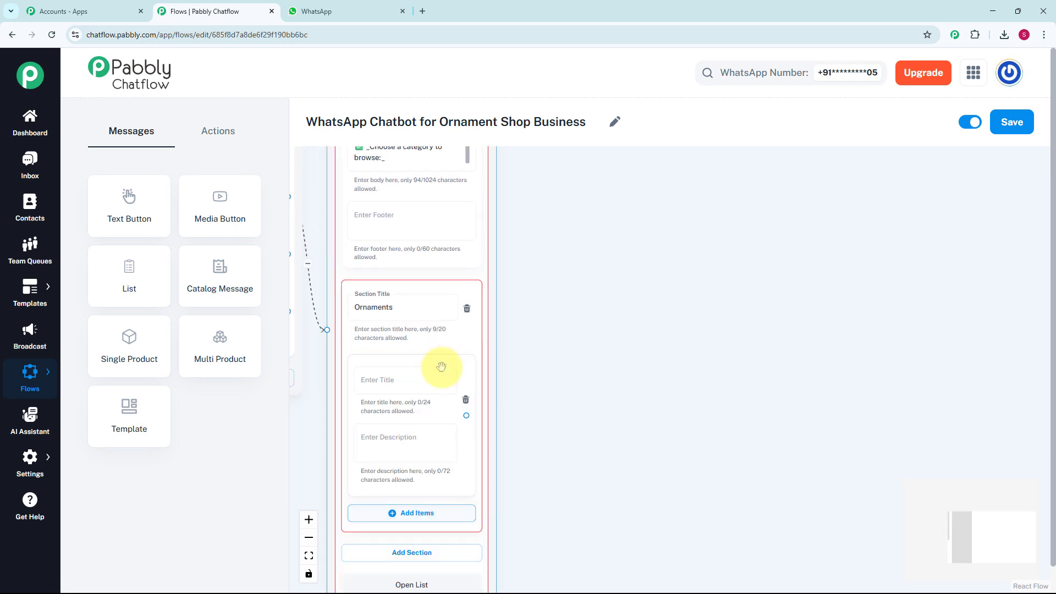
{"action": "left_click", "coordinate": [438, 380]}
{"action": "scroll", "coordinate": [437, 381], "scroll_direction": "up", "scroll_amount": 1}
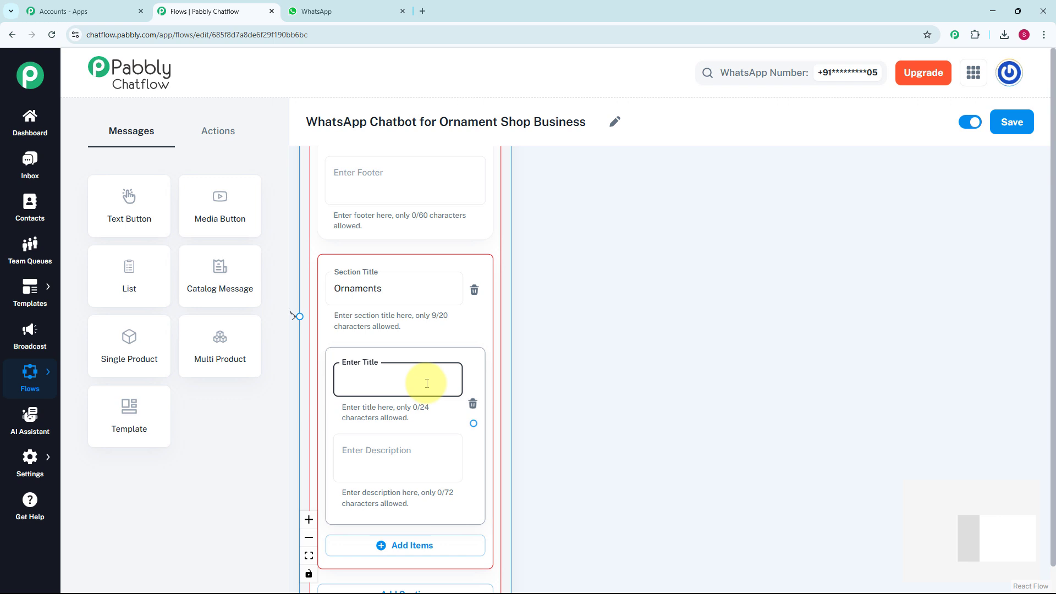
{"action": "type", "text": "💍 Jewelry Ornaments"}
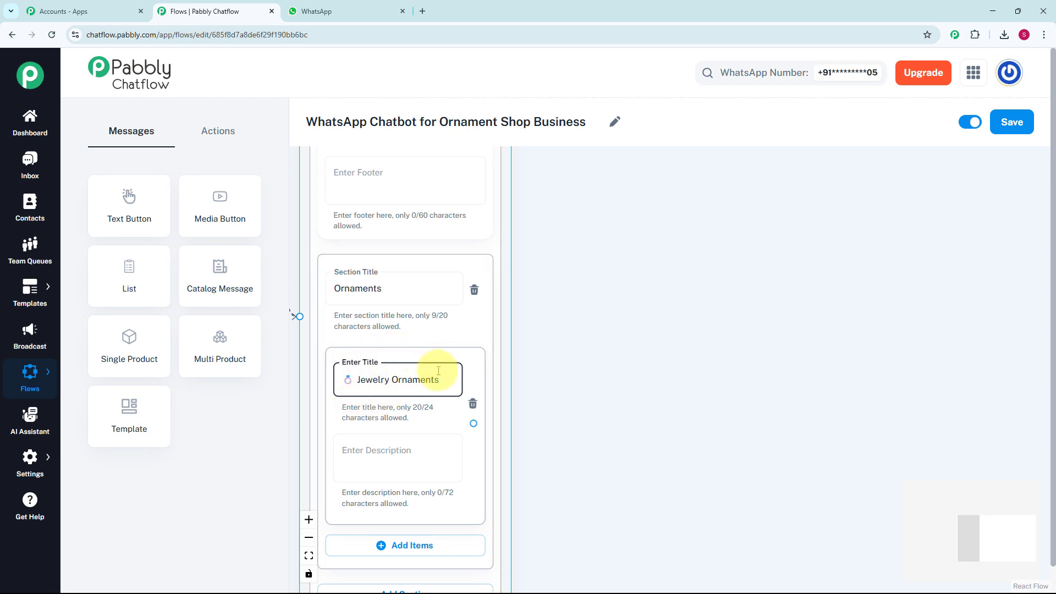
Add two more items to the Ornaments section, titled Festive Collection and Home Decor with their emojis
{"action": "scroll", "coordinate": [439, 371], "scroll_direction": "down", "scroll_amount": 3}
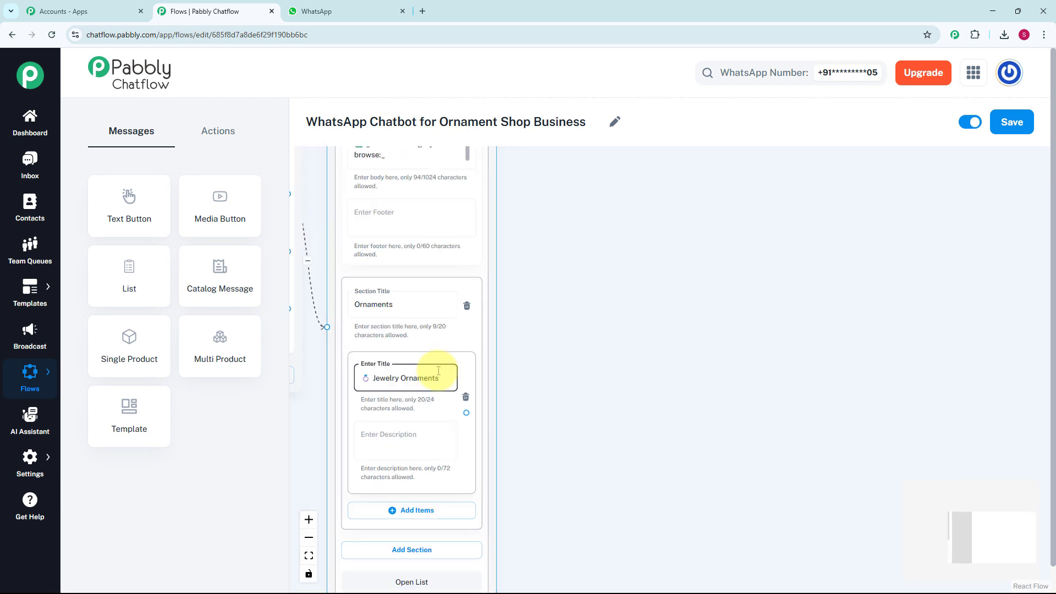
{"action": "left_click_drag", "start_coordinate": [551, 324], "coordinate": [564, 237]}
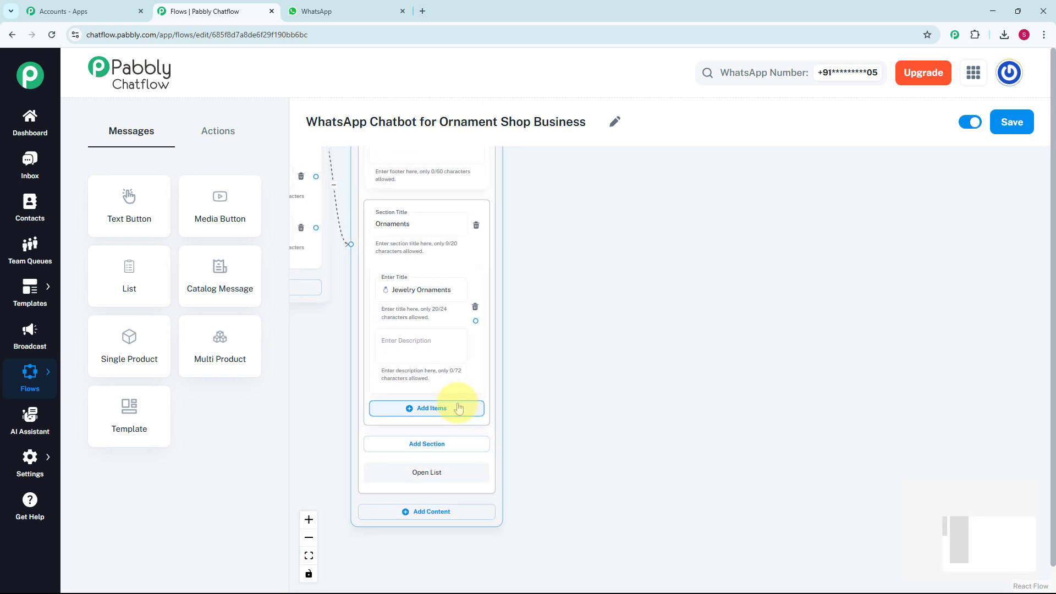
{"action": "left_click", "coordinate": [460, 408]}
{"action": "left_click", "coordinate": [443, 417]}
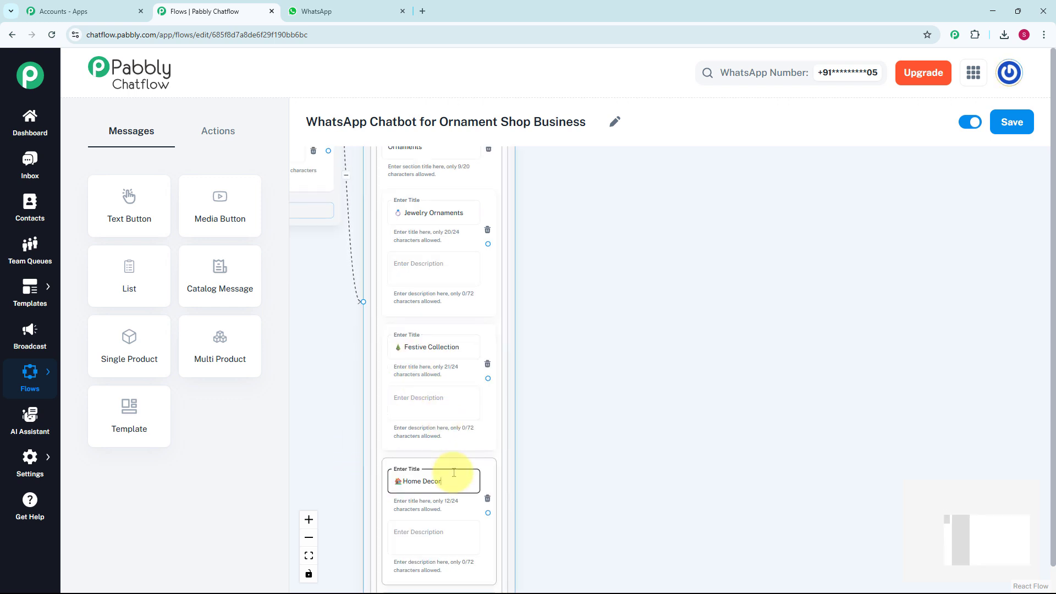
Connect a new List message to the Jewelry Ornaments item
{"action": "scroll", "coordinate": [602, 345], "scroll_direction": "up", "scroll_amount": 2}
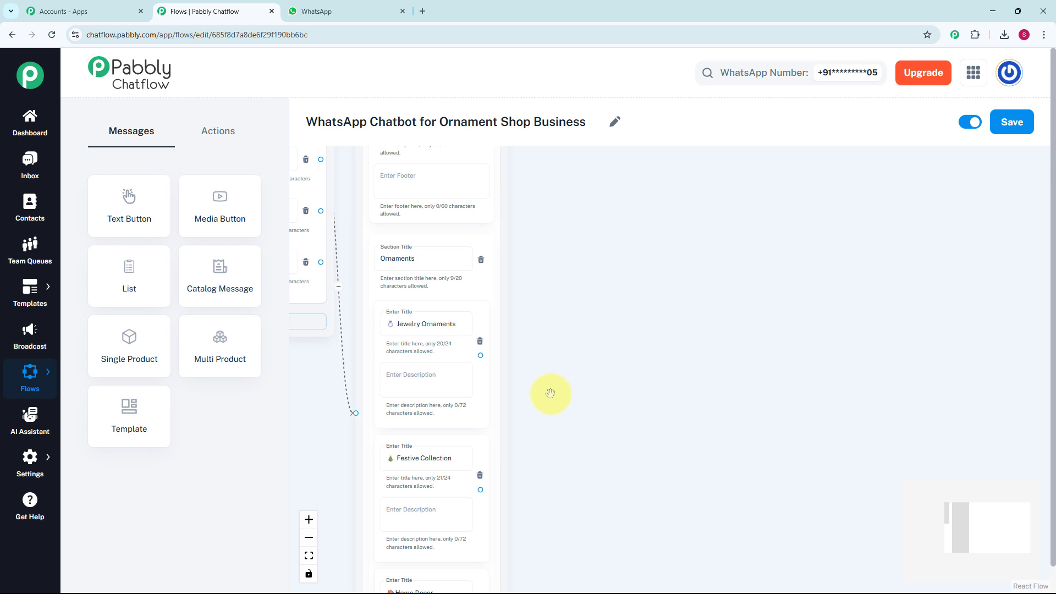
{"action": "left_click_drag", "start_coordinate": [482, 355], "coordinate": [557, 270]}
{"action": "left_click", "coordinate": [568, 334]}
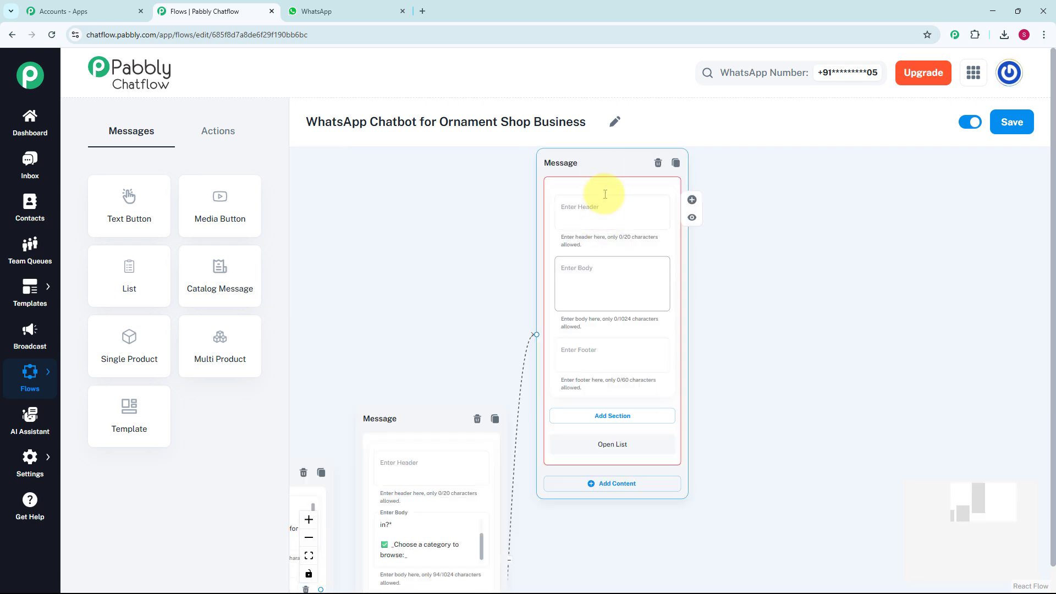
Review the jewelry list's body text, its Jwelery section and the Necklace and Earrings items
{"action": "scroll", "coordinate": [597, 299], "scroll_direction": "down", "scroll_amount": 3}
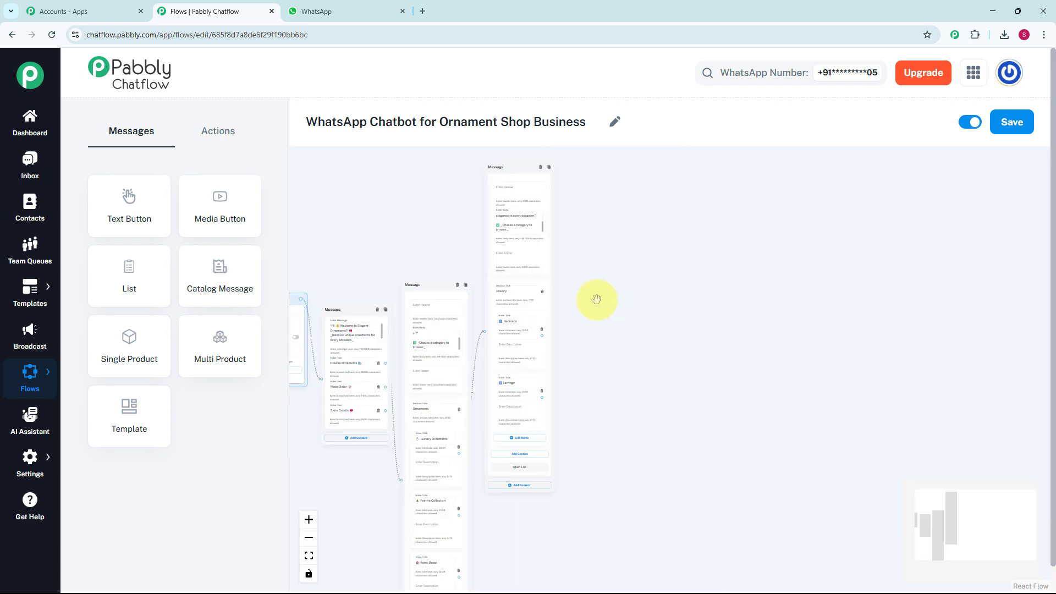
{"action": "scroll", "coordinate": [596, 299], "scroll_direction": "up", "scroll_amount": 5}
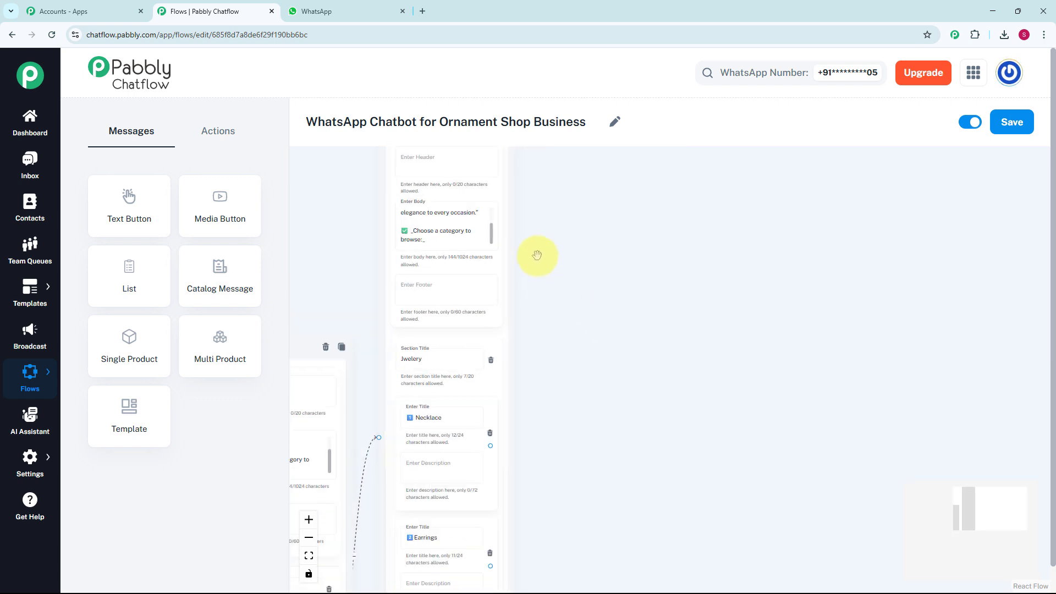
{"action": "left_click_drag", "start_coordinate": [582, 354], "coordinate": [585, 289]}
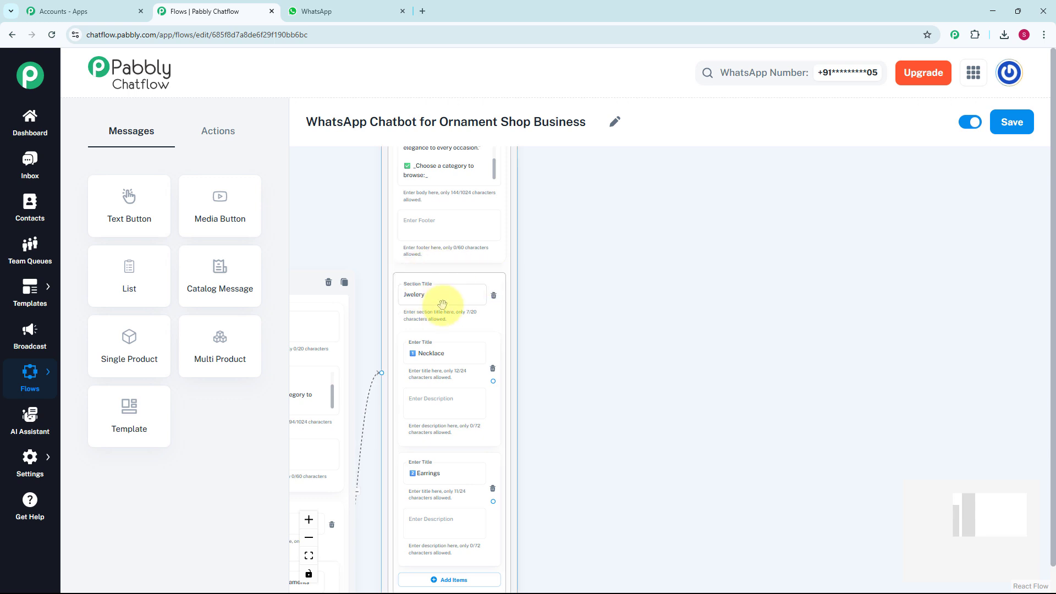
{"action": "left_click_drag", "start_coordinate": [568, 365], "coordinate": [535, 240]}
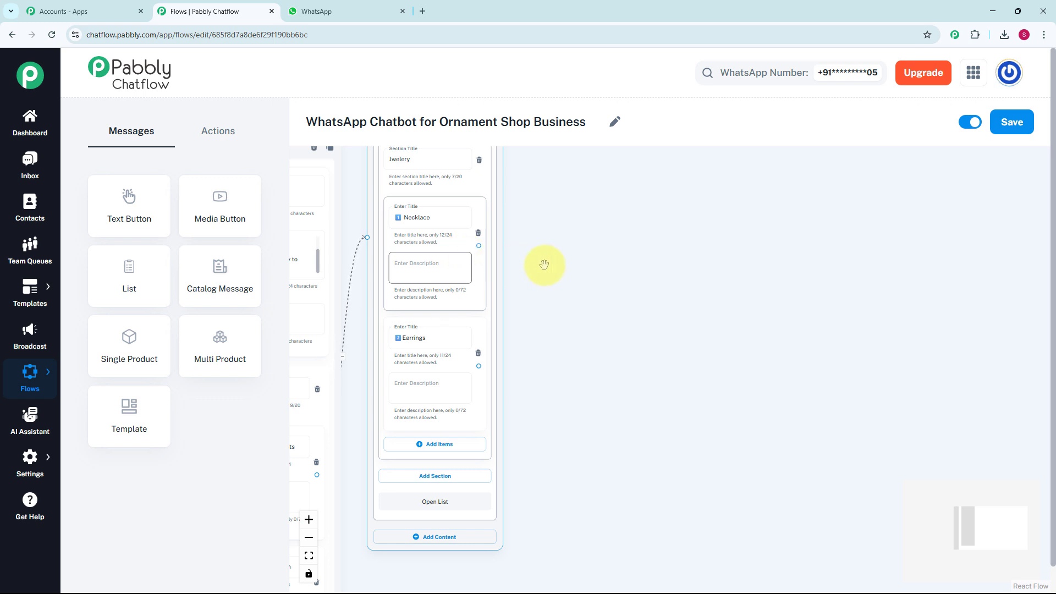
{"action": "left_click_drag", "start_coordinate": [545, 262], "coordinate": [547, 314]}
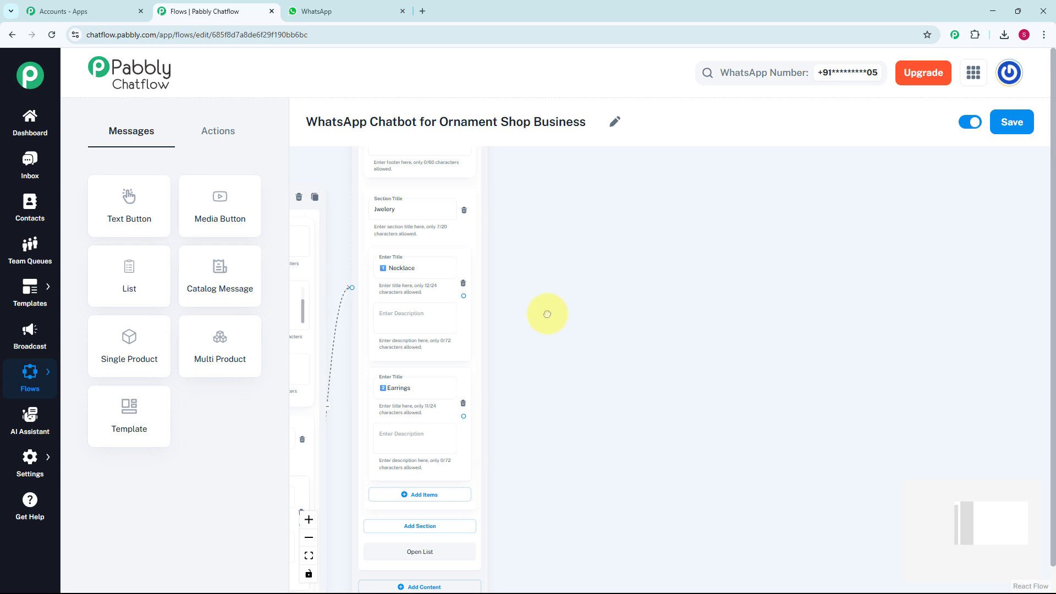
Connect a Text + Button message to the Necklace item and enter the "*Beautiful choice!*" text listing featured pieces such as Antique Kundan Necklace – ₹2,500
{"action": "scroll", "coordinate": [548, 315], "scroll_direction": "up", "scroll_amount": 2}
{"action": "left_click_drag", "start_coordinate": [443, 292], "coordinate": [556, 205]}
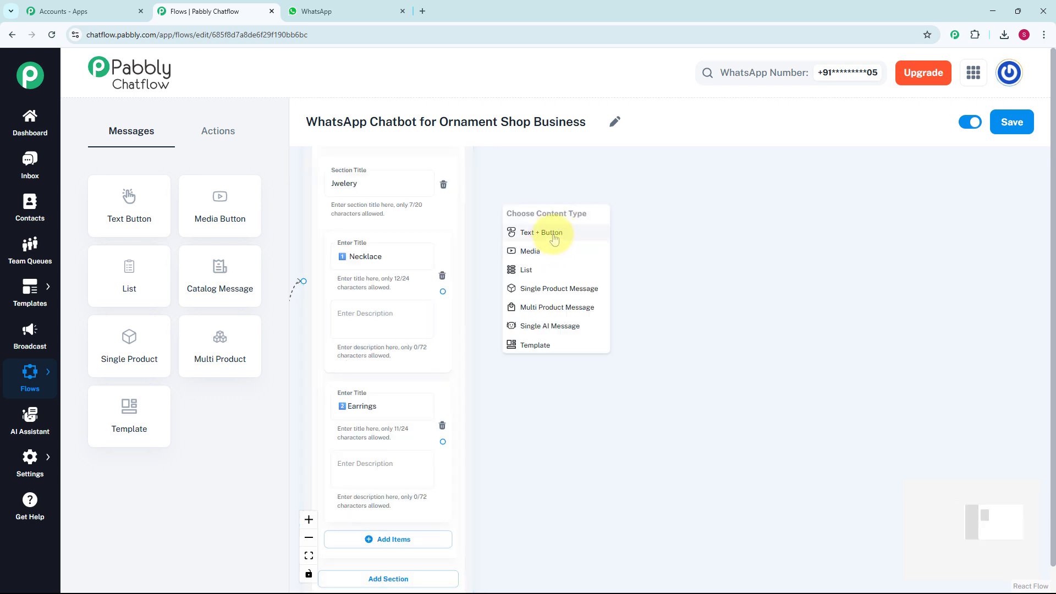
{"action": "left_click", "coordinate": [541, 238]}
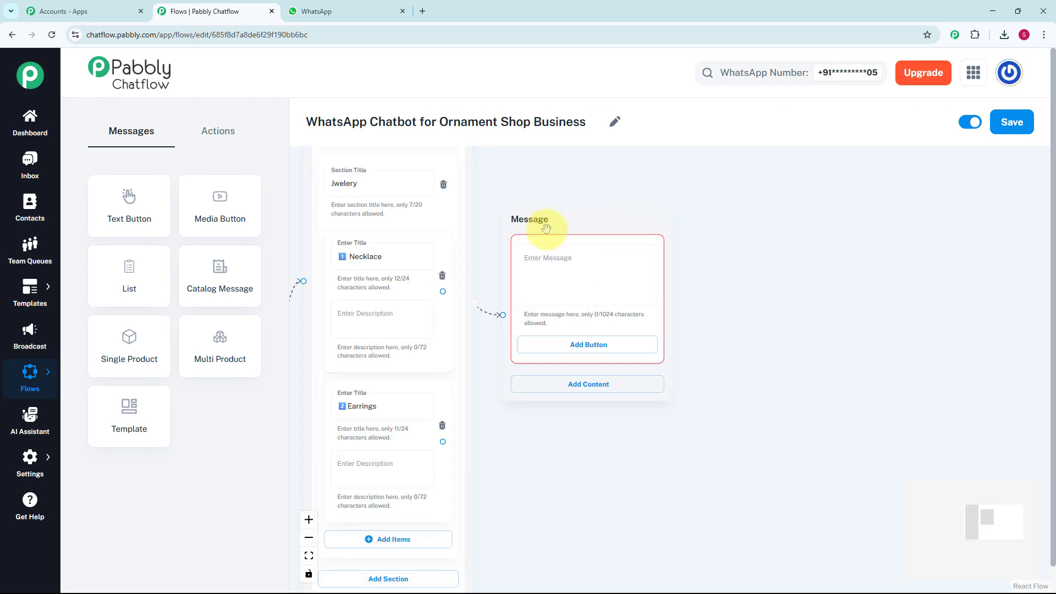
{"action": "left_click", "coordinate": [558, 263]}
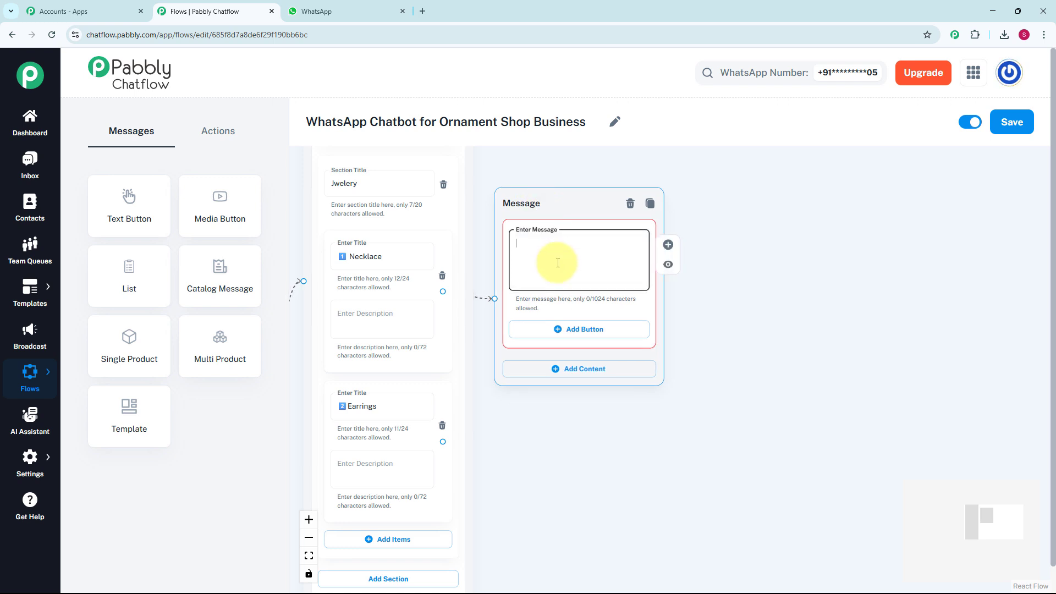
{"action": "key", "text": "ctrl+v"}
{"action": "scroll", "coordinate": [584, 259], "scroll_direction": "up", "scroll_amount": 1}
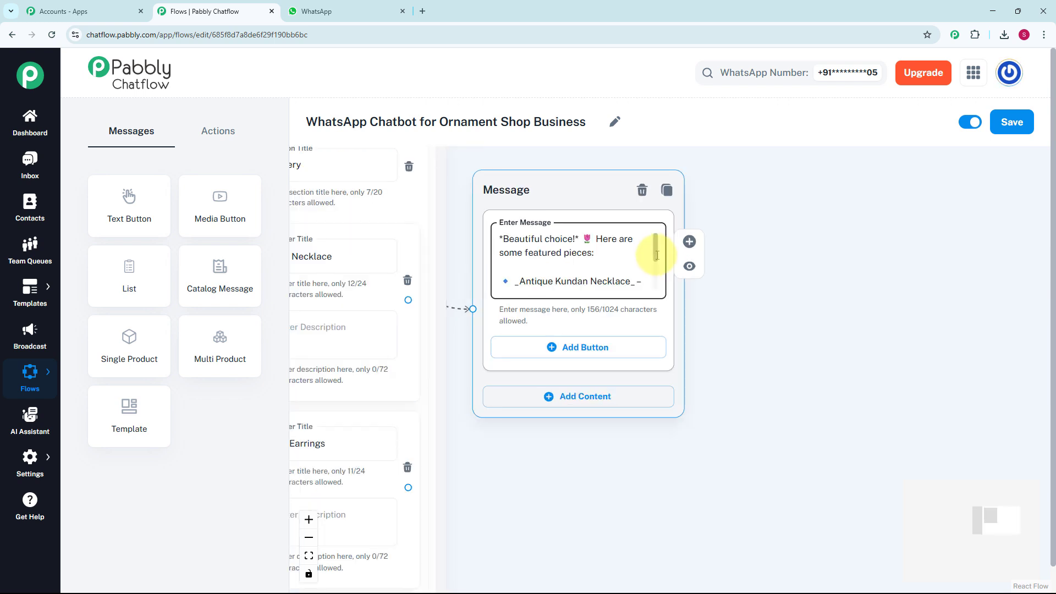
{"action": "scroll", "coordinate": [654, 256], "scroll_direction": "down", "scroll_amount": 2}
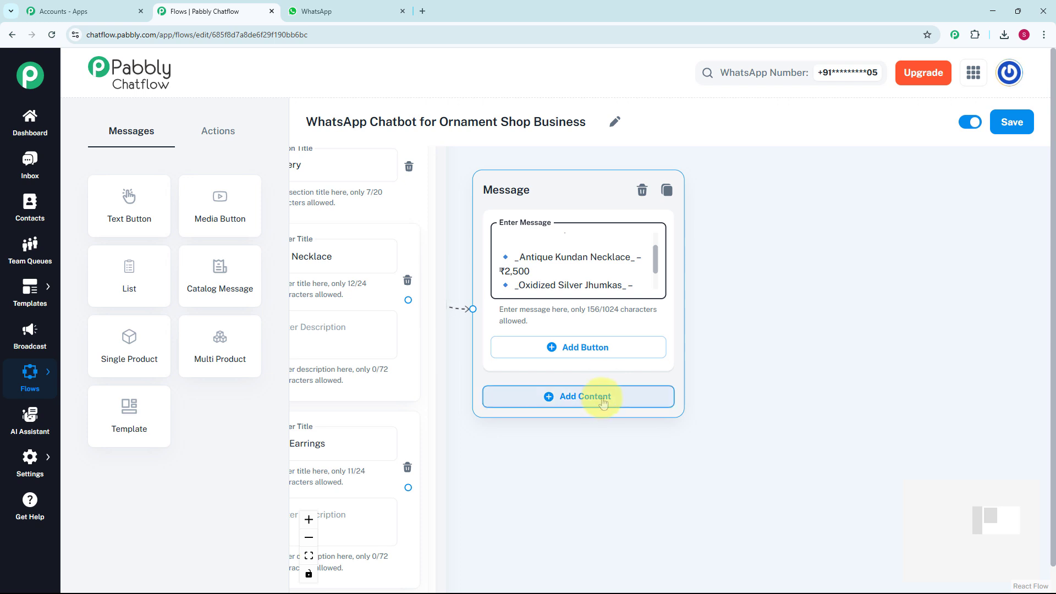
Add a Media content block beneath the text in the featured-pieces message
{"action": "left_click", "coordinate": [603, 403]}
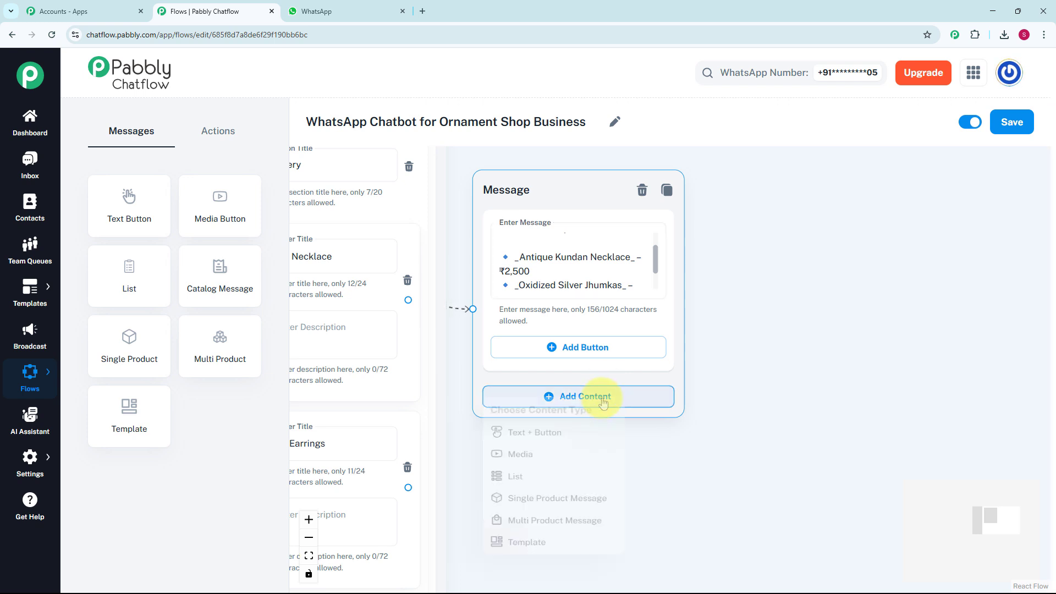
{"action": "left_click", "coordinate": [551, 469]}
{"action": "scroll", "coordinate": [589, 453], "scroll_direction": "down", "scroll_amount": 3}
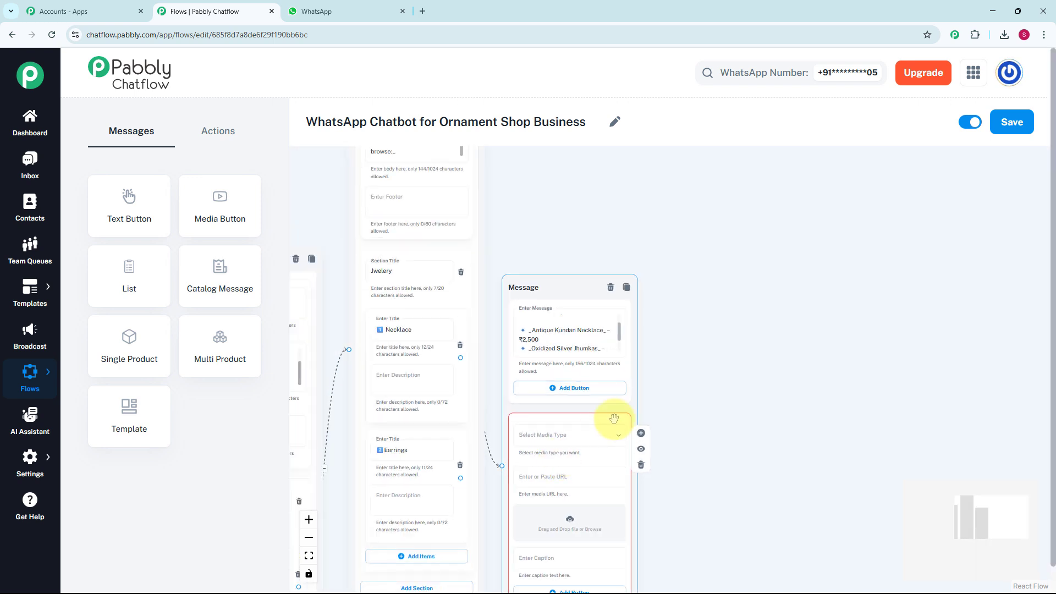
Set the media type to Image, upload the ornaments picture from Pictures and caption it "Our Piece"
{"action": "left_click_drag", "start_coordinate": [696, 350], "coordinate": [632, 219]}
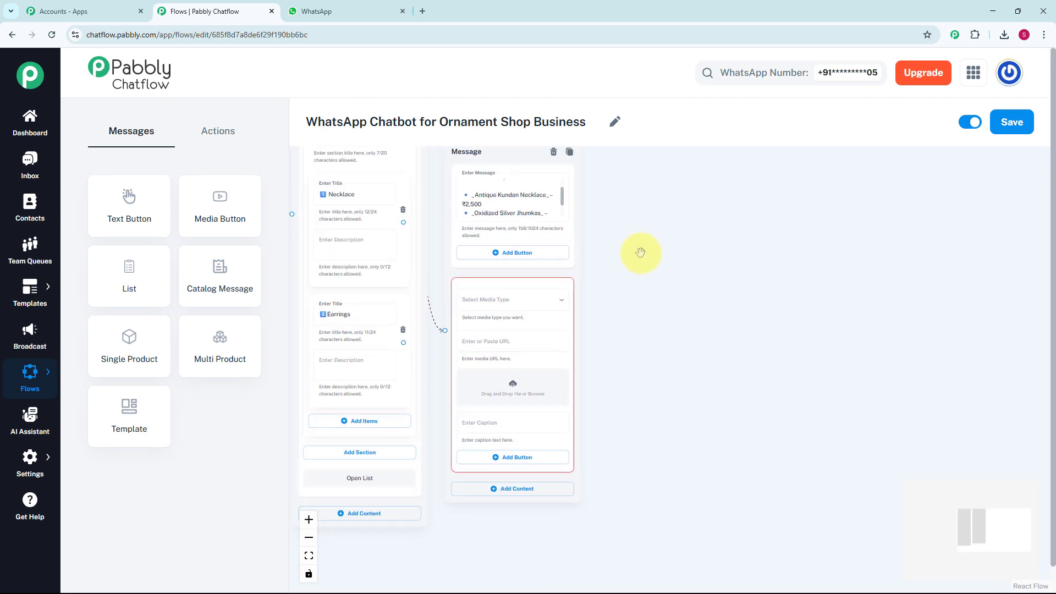
{"action": "scroll", "coordinate": [583, 295], "scroll_direction": "up", "scroll_amount": 1}
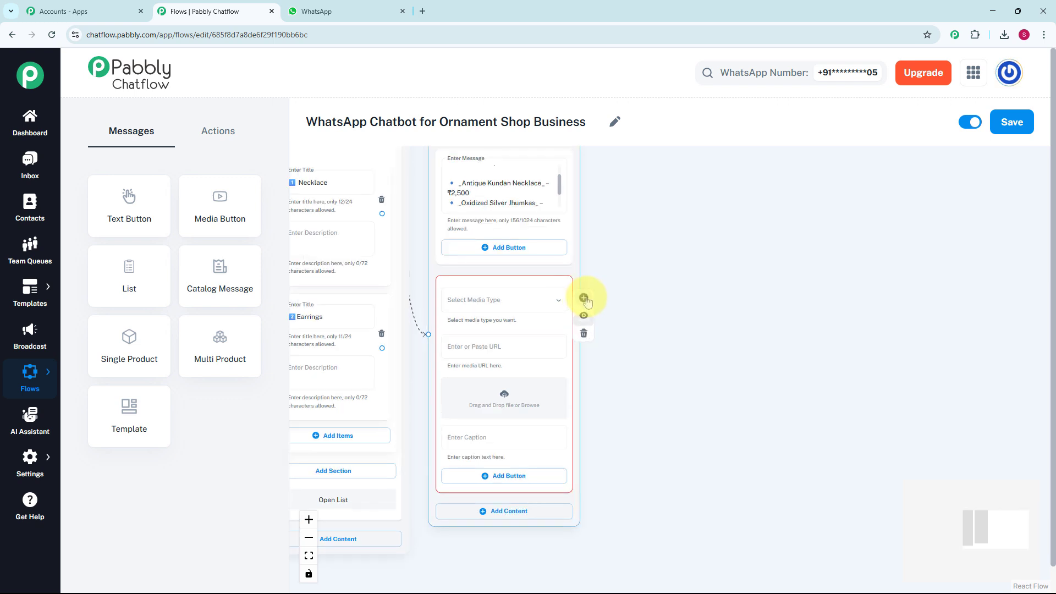
{"action": "left_click", "coordinate": [552, 306]}
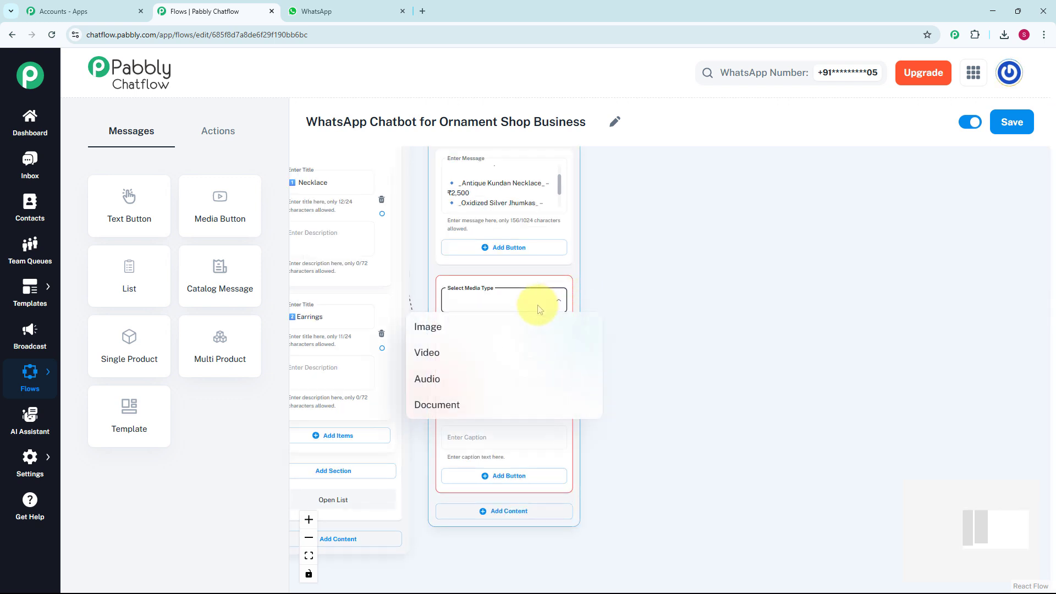
{"action": "left_click", "coordinate": [510, 328]}
{"action": "scroll", "coordinate": [501, 347], "scroll_direction": "up", "scroll_amount": 1}
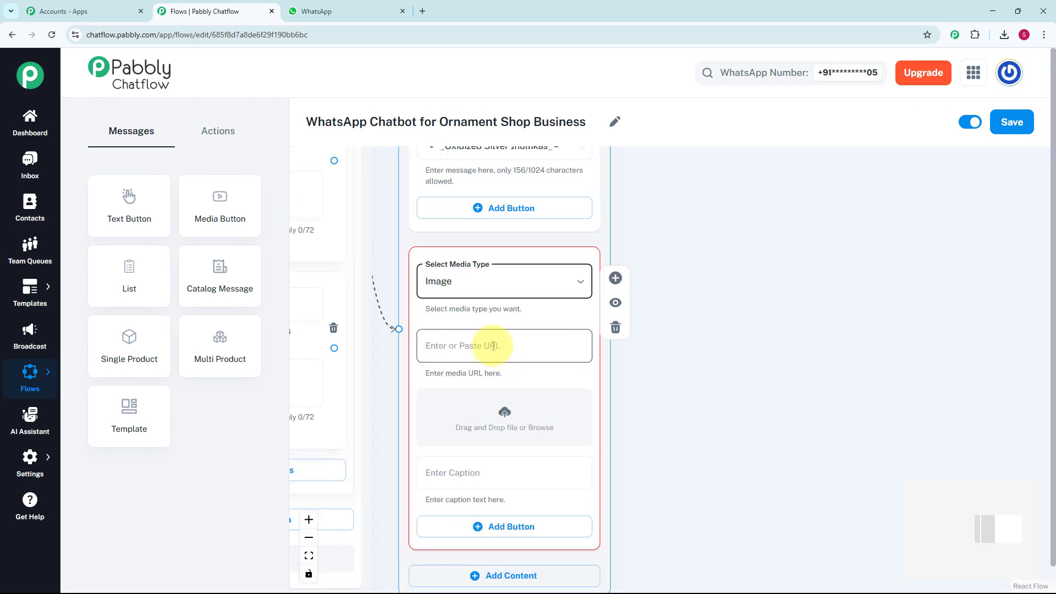
{"action": "left_click", "coordinate": [504, 416]}
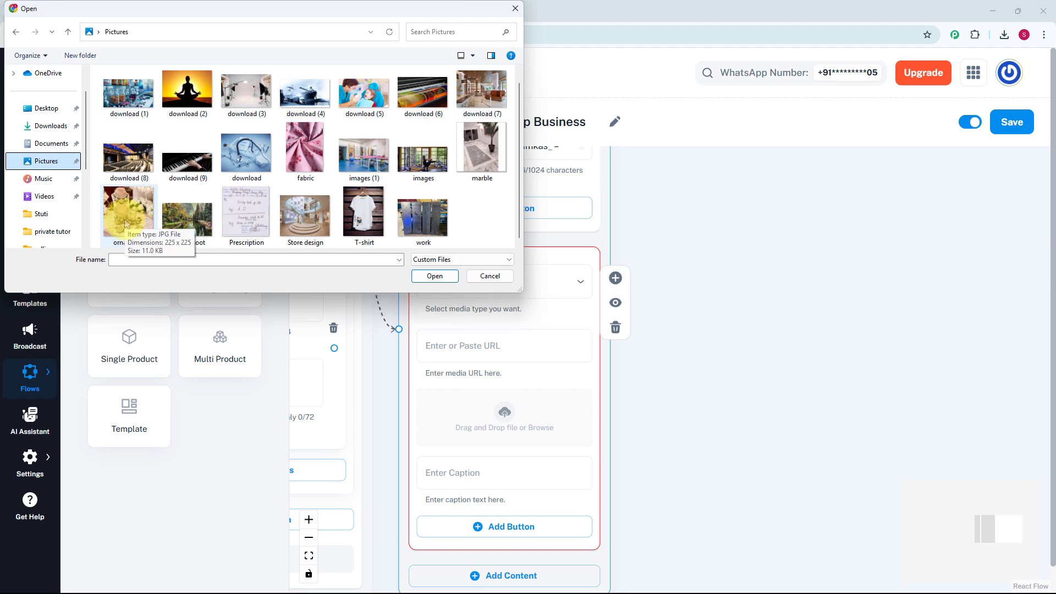
{"action": "left_click", "coordinate": [125, 220]}
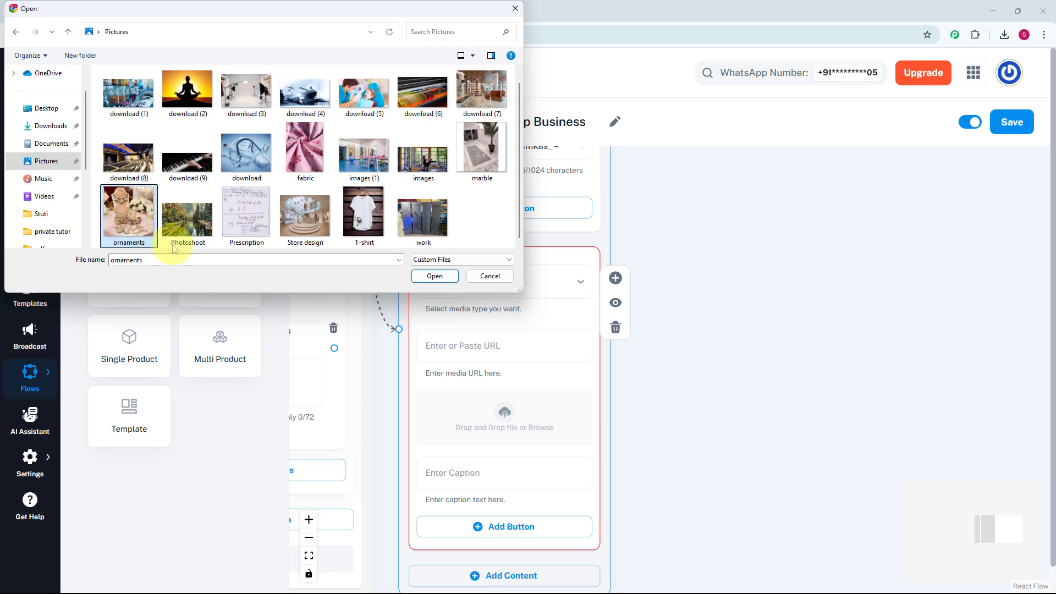
{"action": "left_click", "coordinate": [435, 276]}
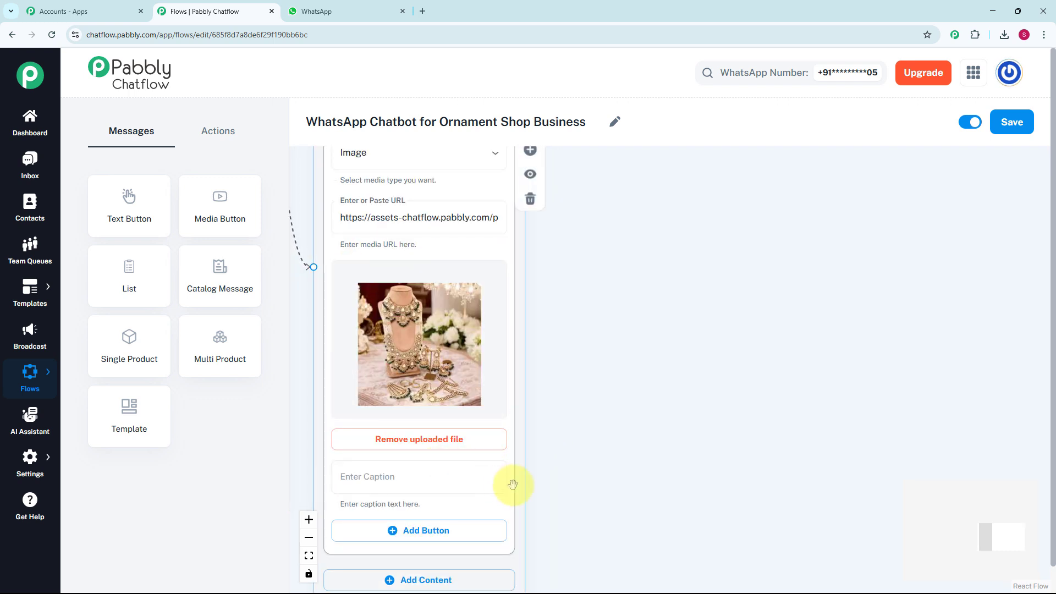
{"action": "left_click", "coordinate": [483, 486]}
{"action": "type", "text": "Our Piece"}
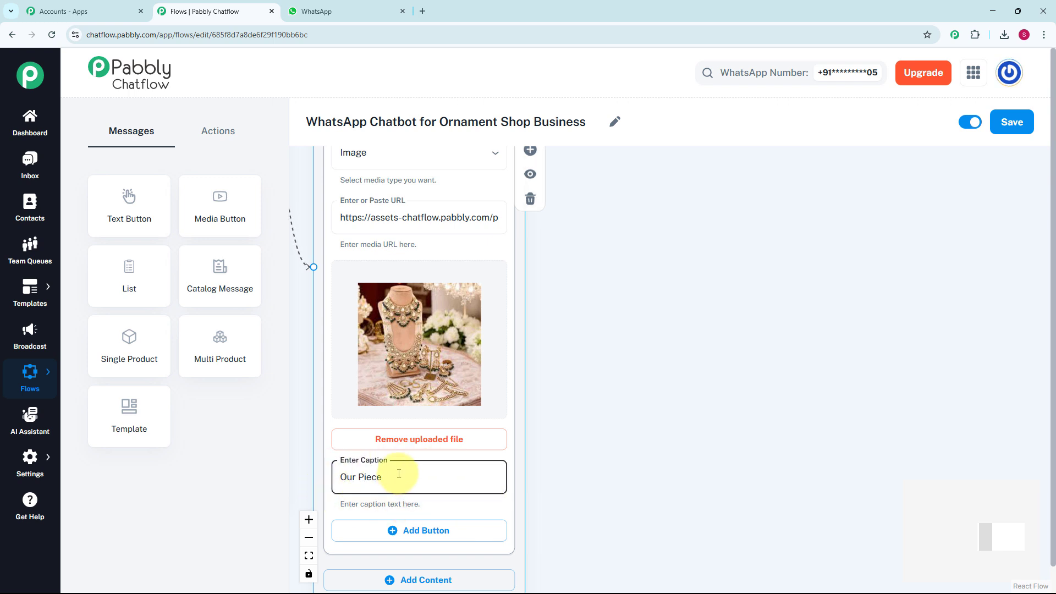
Add an Ask Question block connected to Place Order with the message "_Perfect, lets place your order._ 👍 Please share your *Name*"
{"action": "scroll", "coordinate": [618, 255], "scroll_direction": "down", "scroll_amount": 5}
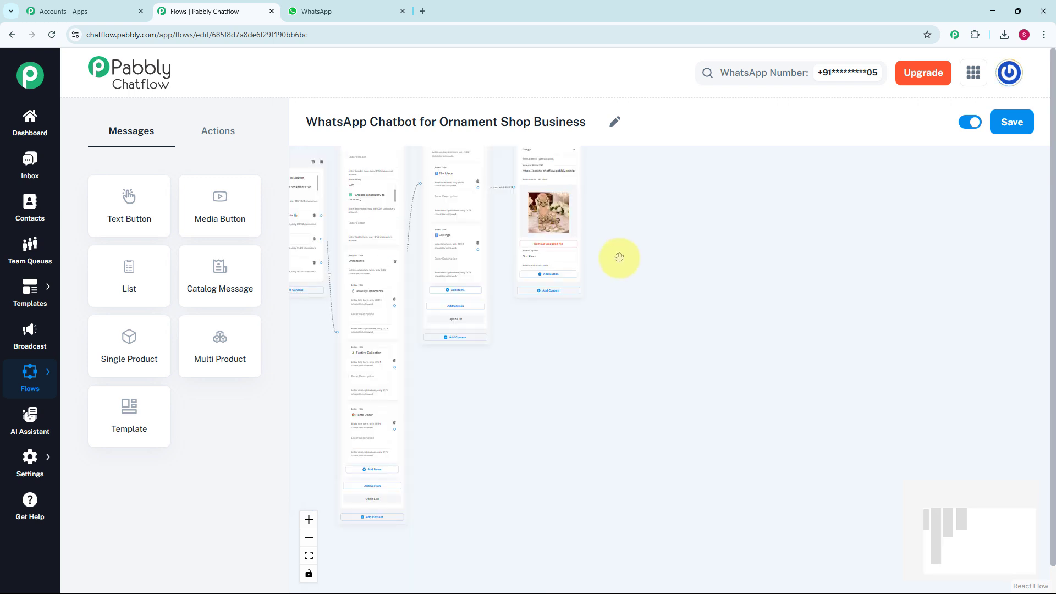
{"action": "scroll", "coordinate": [607, 311], "scroll_direction": "up", "scroll_amount": 3}
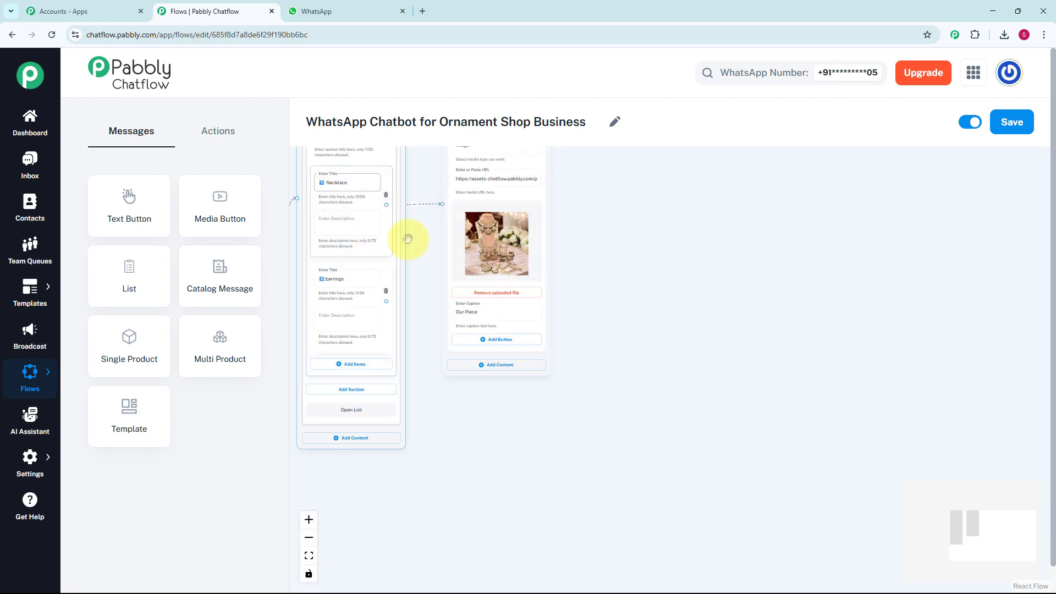
{"action": "scroll", "coordinate": [612, 269], "scroll_direction": "down", "scroll_amount": 5}
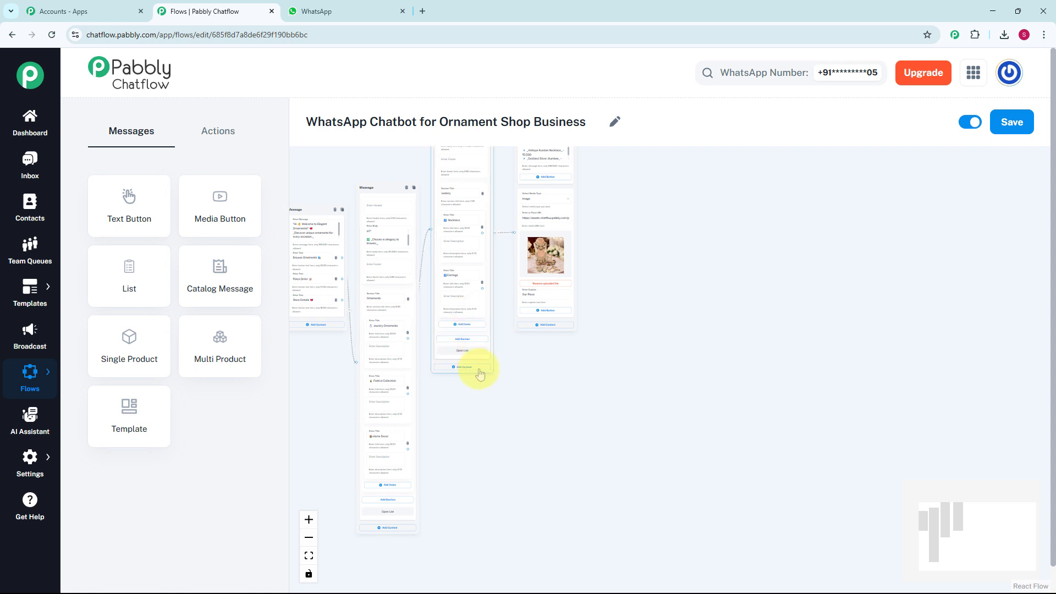
{"action": "left_click_drag", "start_coordinate": [514, 401], "coordinate": [517, 311]}
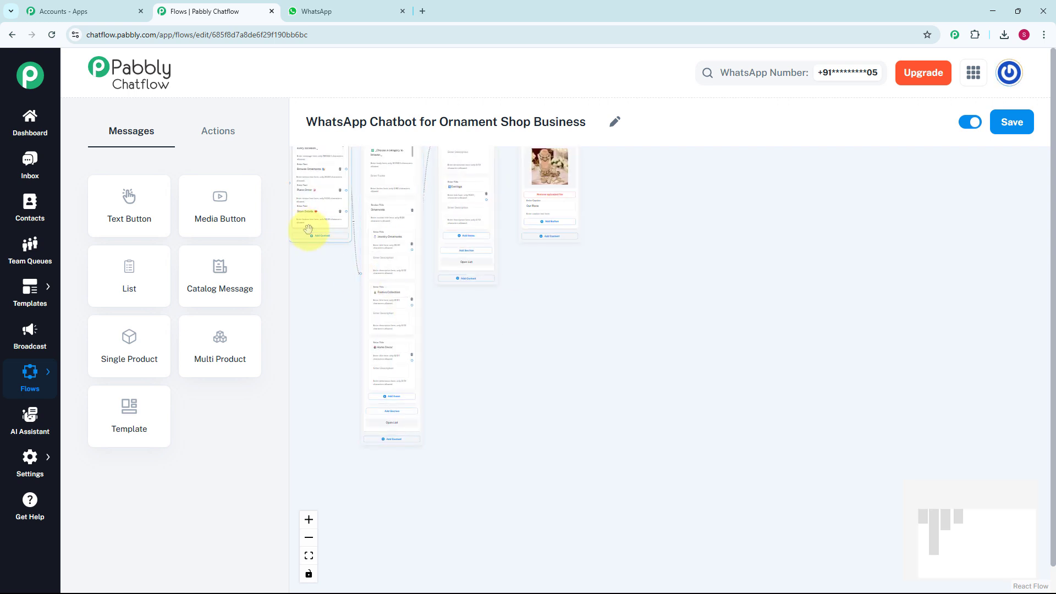
{"action": "scroll", "coordinate": [332, 258], "scroll_direction": "up", "scroll_amount": 5}
{"action": "left_click_drag", "start_coordinate": [364, 297], "coordinate": [387, 309]}
{"action": "left_click", "coordinate": [401, 340]}
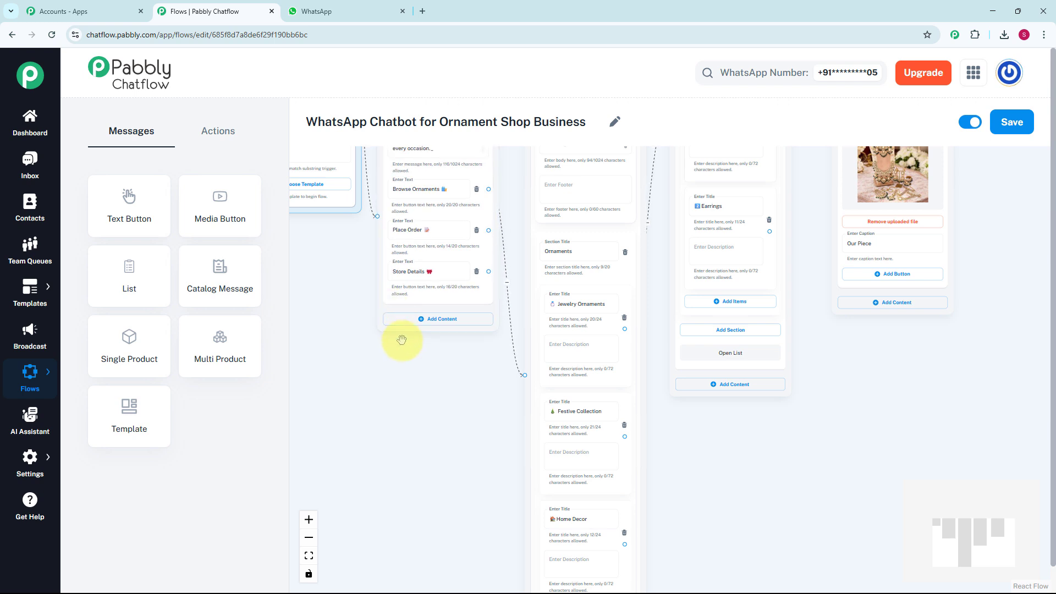
{"action": "left_click", "coordinate": [218, 139]}
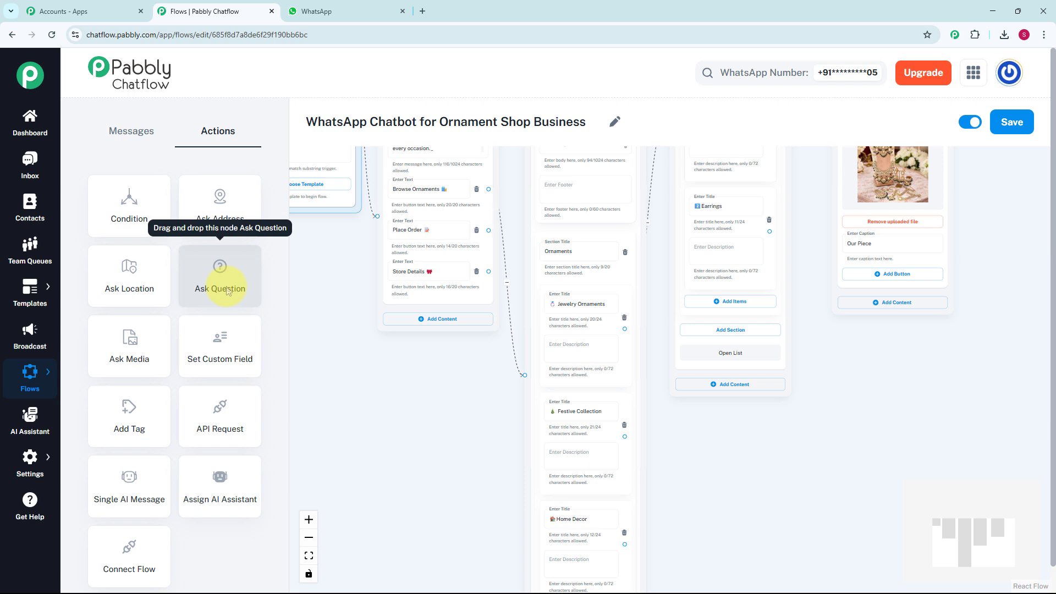
{"action": "left_click_drag", "start_coordinate": [227, 290], "coordinate": [401, 526]}
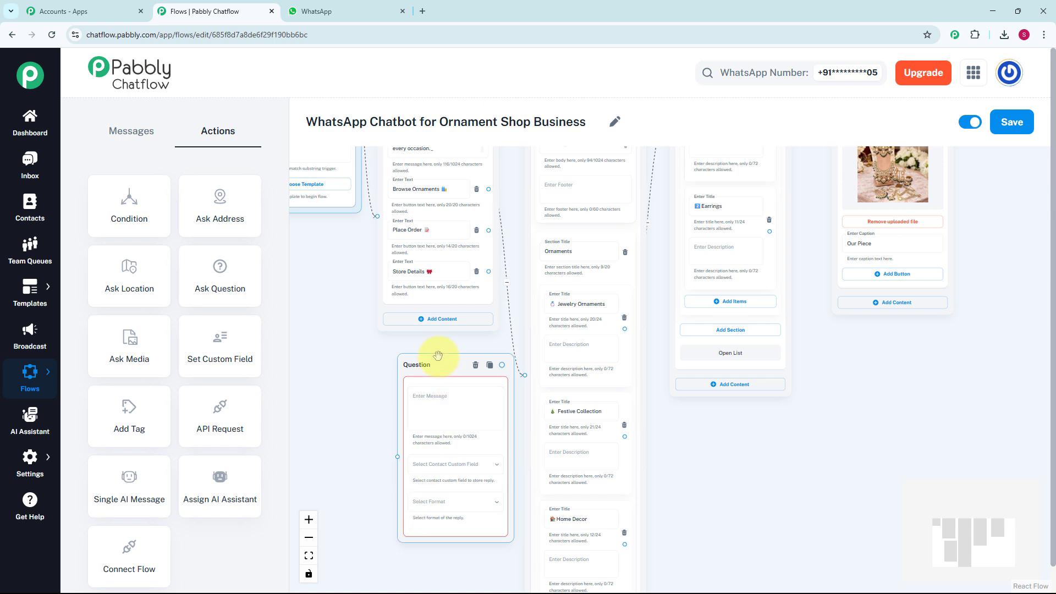
{"action": "scroll", "coordinate": [438, 356], "scroll_direction": "up", "scroll_amount": 2}
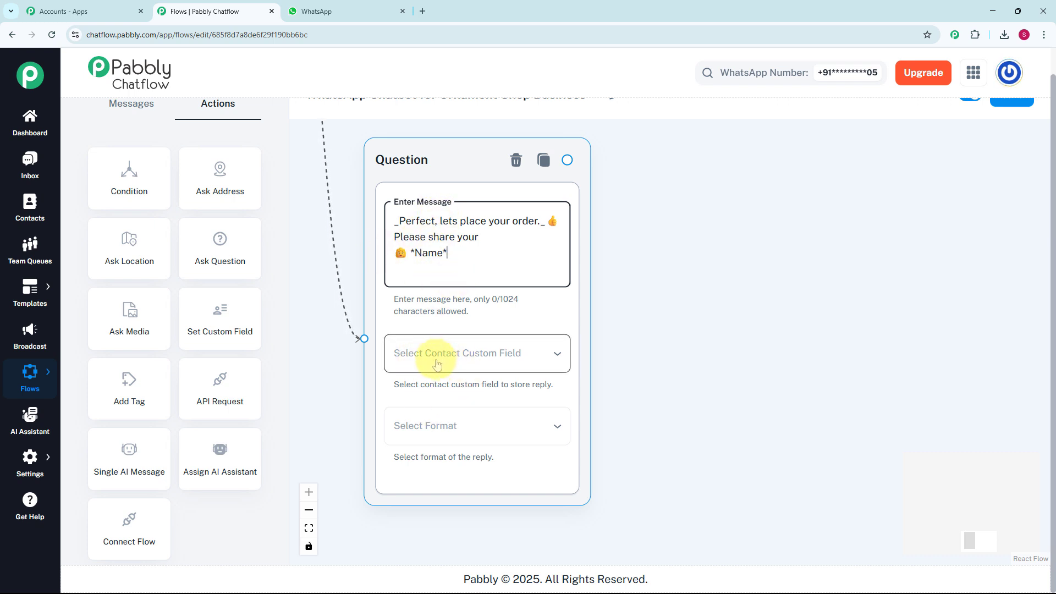
Store the name question's reply in the FullName contact custom field and set its format to Any
{"action": "left_click", "coordinate": [437, 365]}
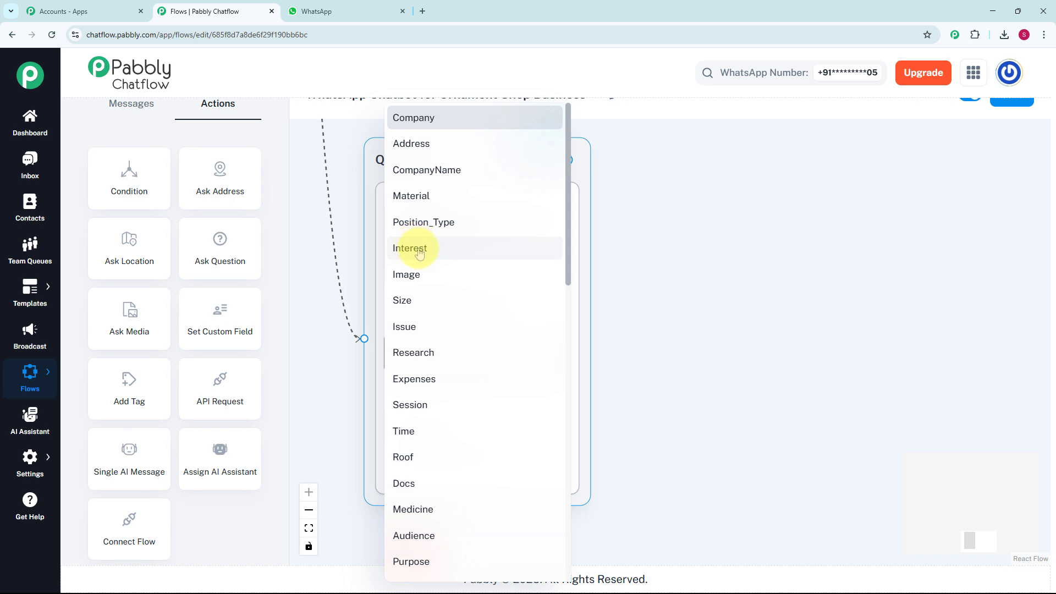
{"action": "left_click", "coordinate": [31, 461]}
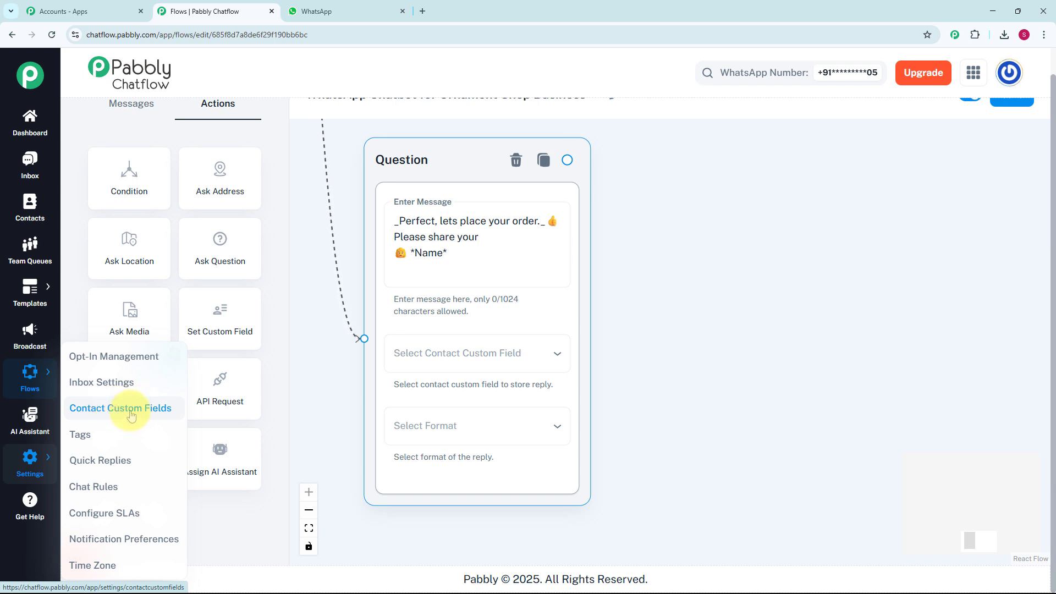
{"action": "left_click", "coordinate": [479, 353]}
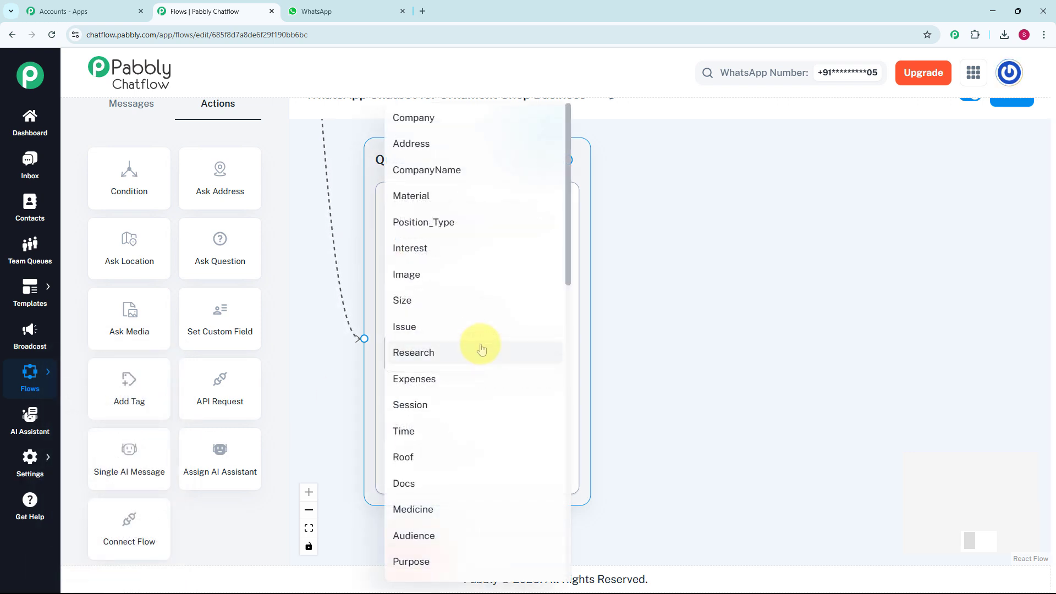
{"action": "scroll", "coordinate": [480, 348], "scroll_direction": "down", "scroll_amount": 3}
{"action": "scroll", "coordinate": [480, 352], "scroll_direction": "down", "scroll_amount": 8}
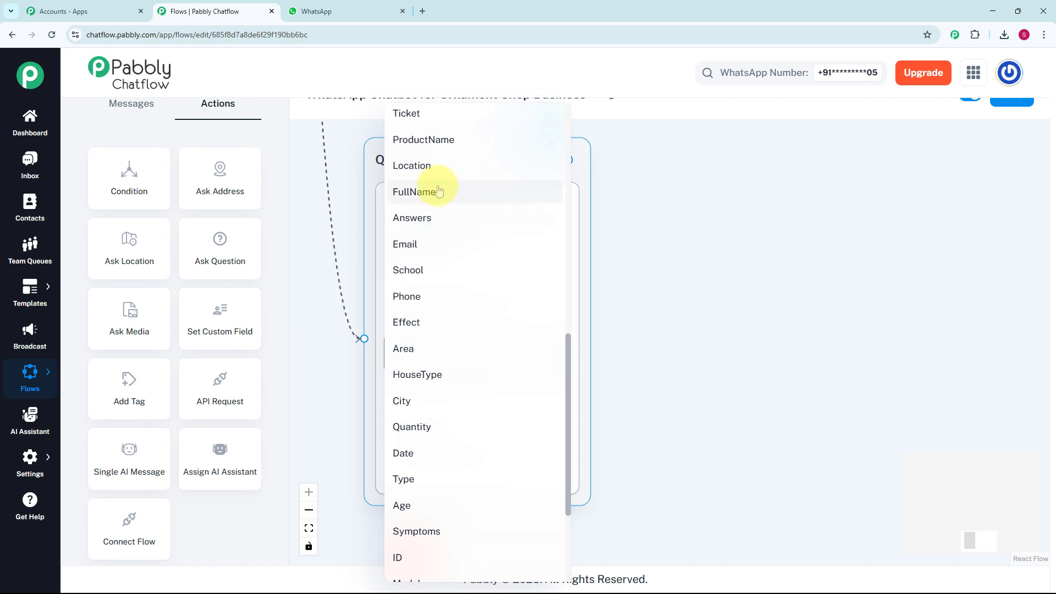
{"action": "left_click", "coordinate": [436, 189]}
{"action": "left_click", "coordinate": [471, 425]}
{"action": "left_click", "coordinate": [406, 412]}
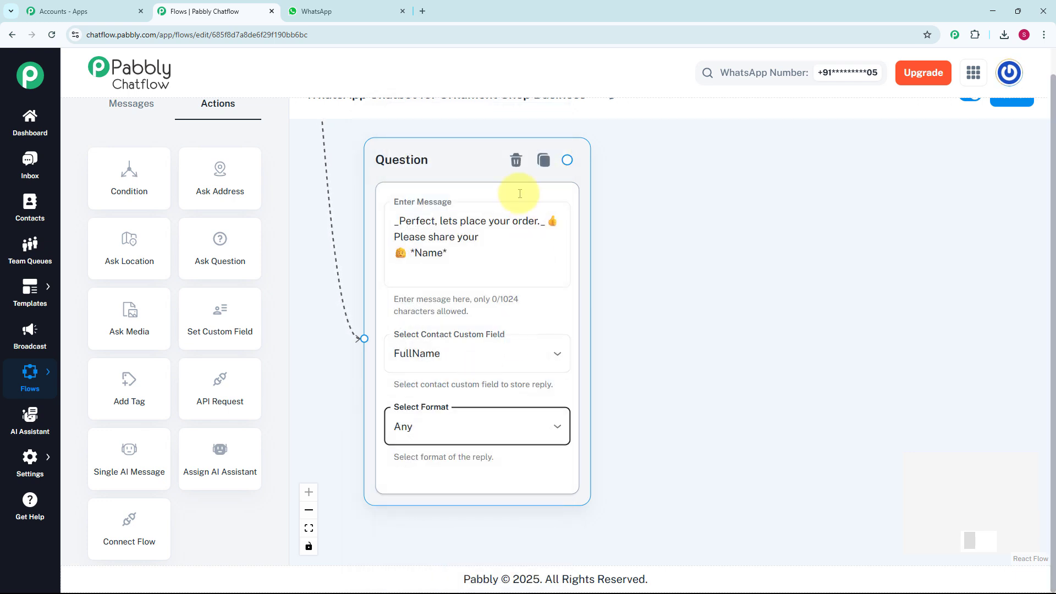
Connect a second Question block asking "Please share: 📍 *Full Address with Pincode*", storing the reply in Address with format Any
{"action": "scroll", "coordinate": [708, 342], "scroll_direction": "down", "scroll_amount": 3}
{"action": "left_click_drag", "start_coordinate": [708, 342], "coordinate": [498, 374]}
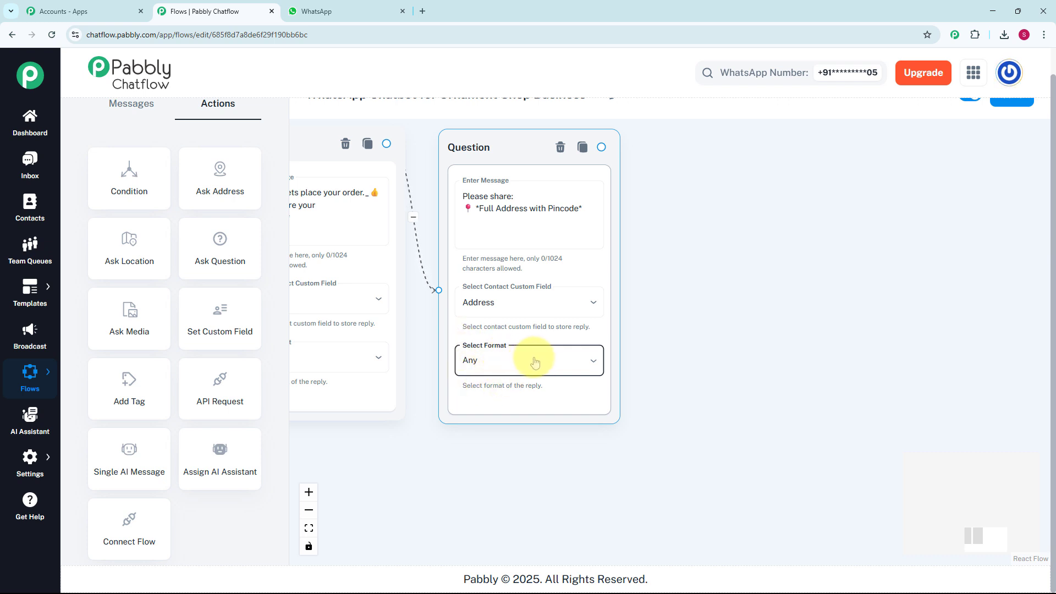
Connect a Text + Button message to the address question and enter the order-placed text ending "_You'll receive a confirmation message soon._"
{"action": "scroll", "coordinate": [632, 356], "scroll_direction": "down", "scroll_amount": 5}
{"action": "left_click_drag", "start_coordinate": [649, 346], "coordinate": [481, 371]}
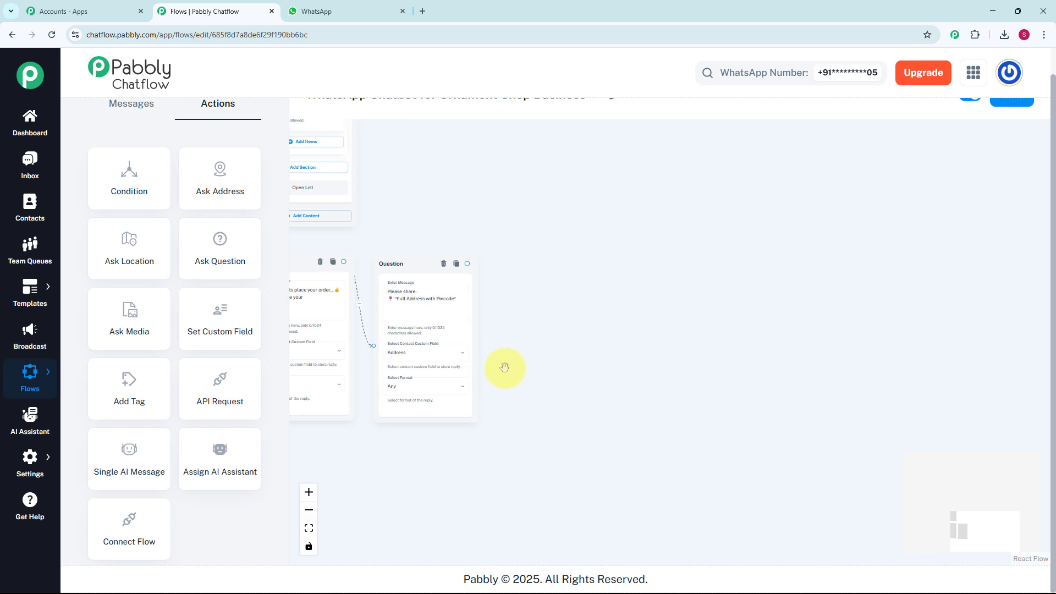
{"action": "scroll", "coordinate": [504, 367], "scroll_direction": "up", "scroll_amount": 3}
{"action": "left_click_drag", "start_coordinate": [447, 205], "coordinate": [464, 264]}
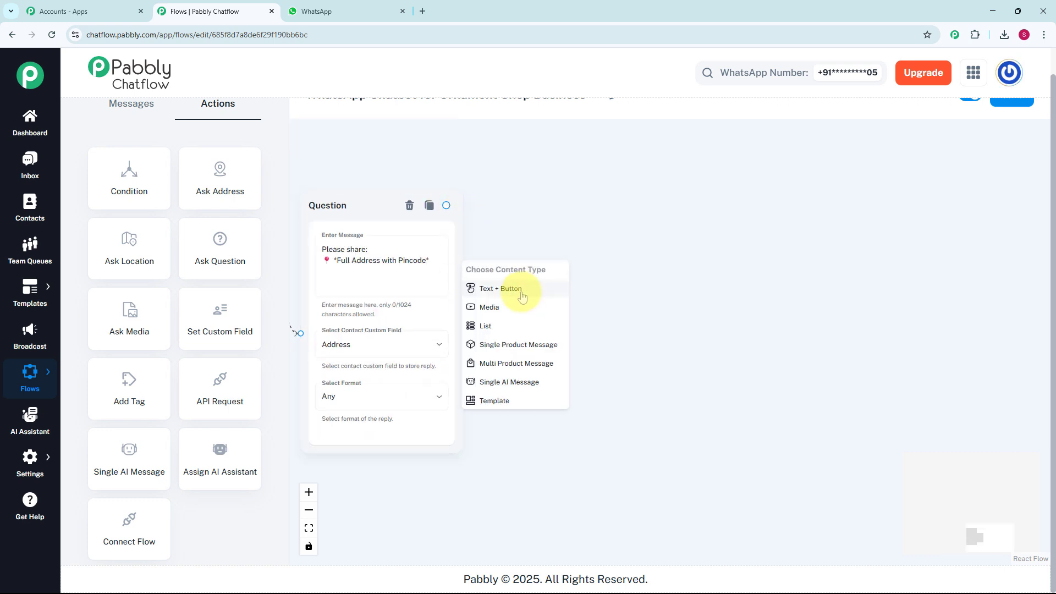
{"action": "left_click", "coordinate": [521, 290]}
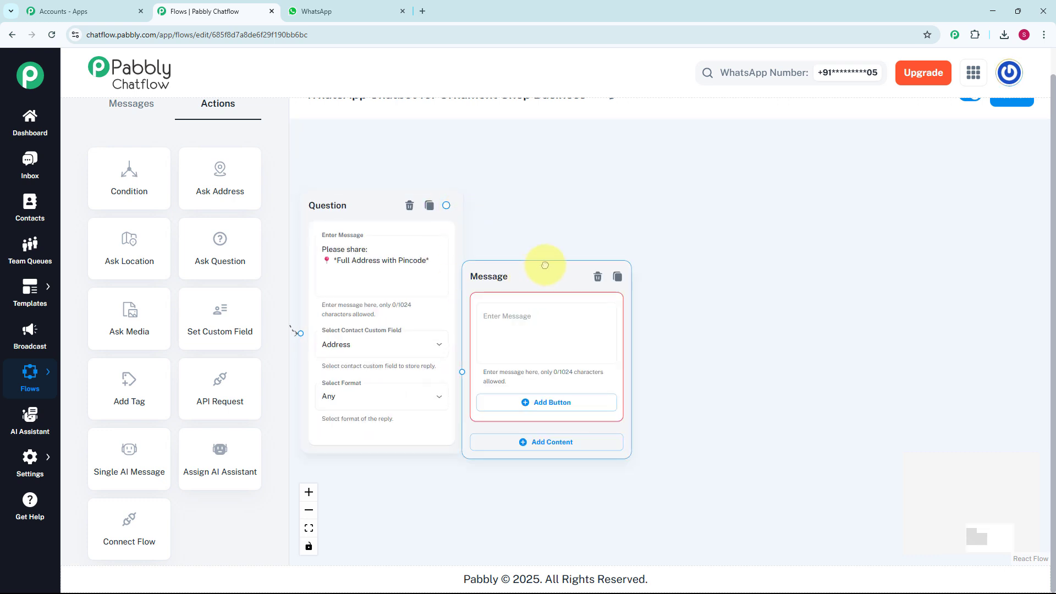
{"action": "left_click", "coordinate": [545, 308]}
{"action": "key", "text": "ctrl+v"}
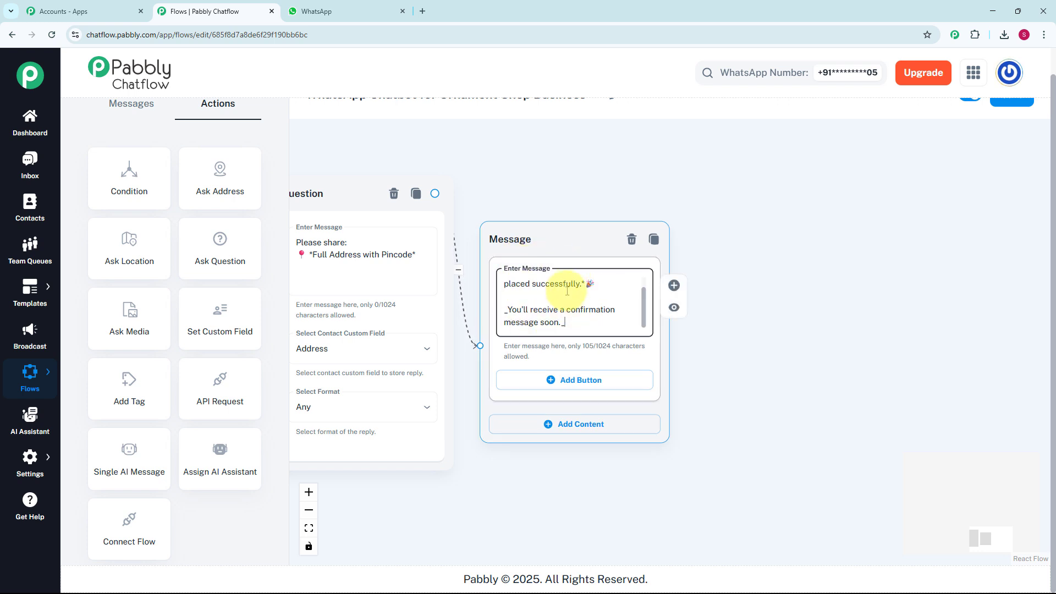
Connect a text message to the Store Details button and enter "_Our store details:_" with timings Mon-Sat 10 AM - 8 PM, Sun 11 AM - 5 PM
{"action": "scroll", "coordinate": [514, 173], "scroll_direction": "down", "scroll_amount": 5}
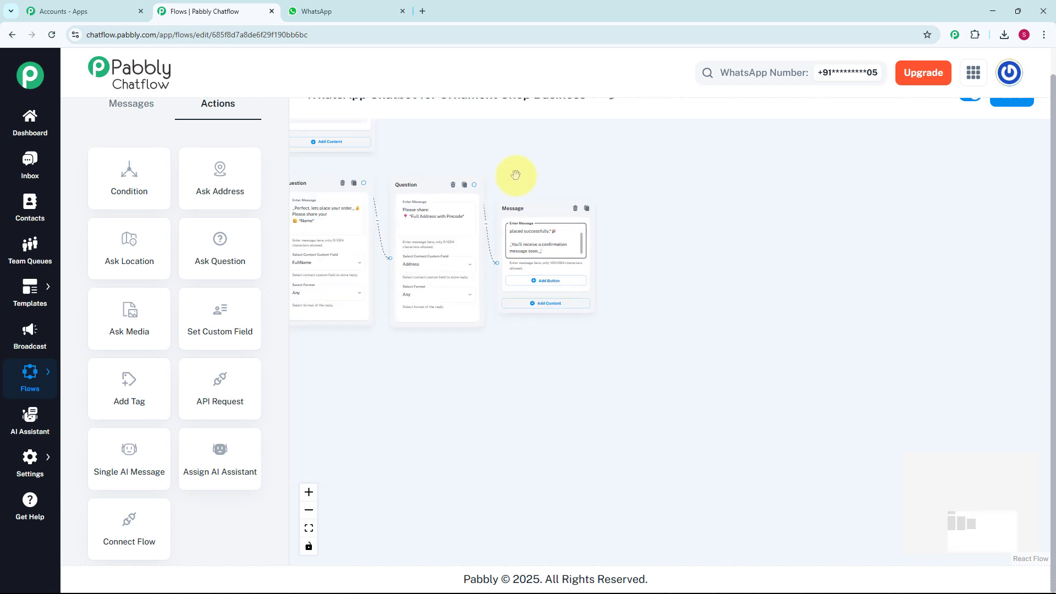
{"action": "left_click_drag", "start_coordinate": [516, 175], "coordinate": [575, 275]}
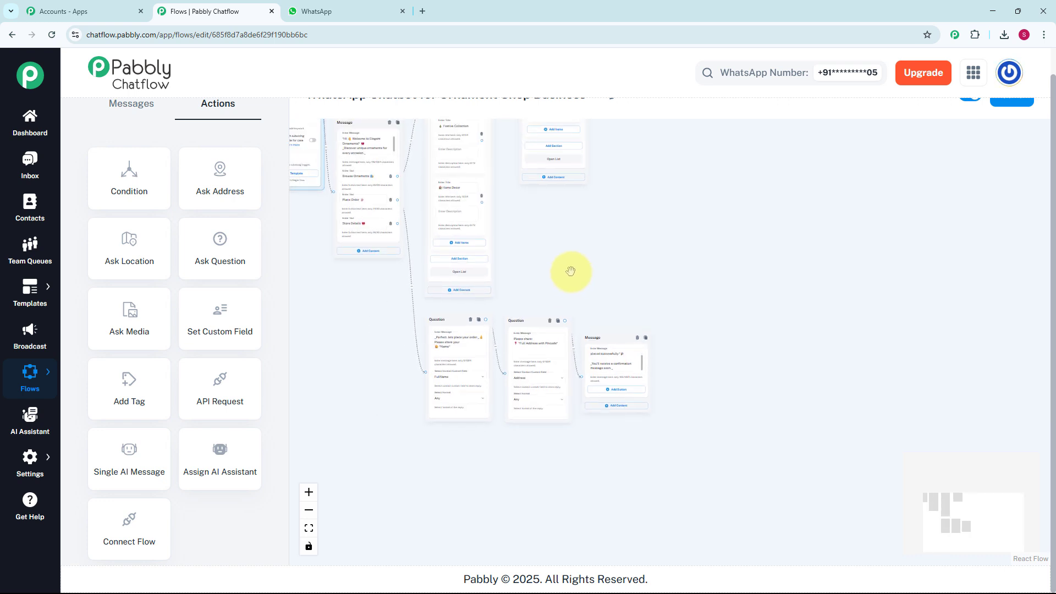
{"action": "scroll", "coordinate": [423, 250], "scroll_direction": "up", "scroll_amount": 3}
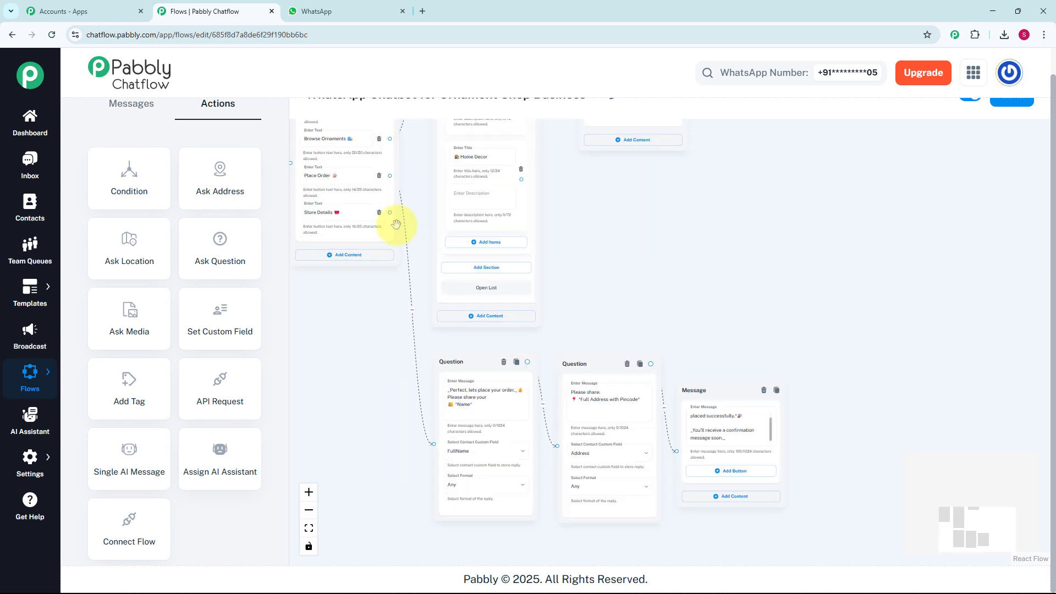
{"action": "scroll", "coordinate": [458, 542], "scroll_direction": "down", "scroll_amount": 1}
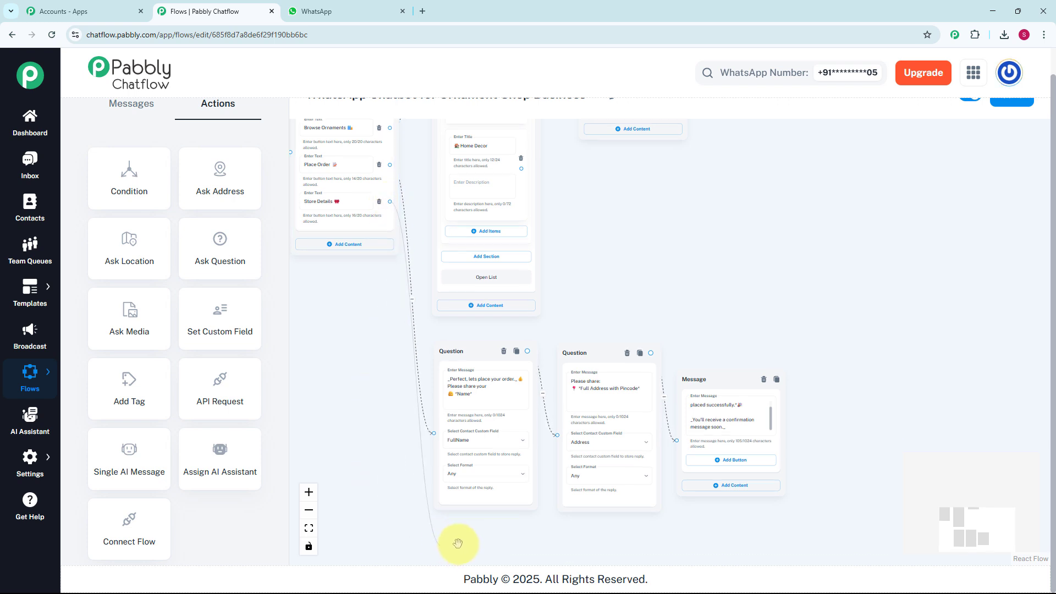
{"action": "left_click", "coordinate": [452, 554]}
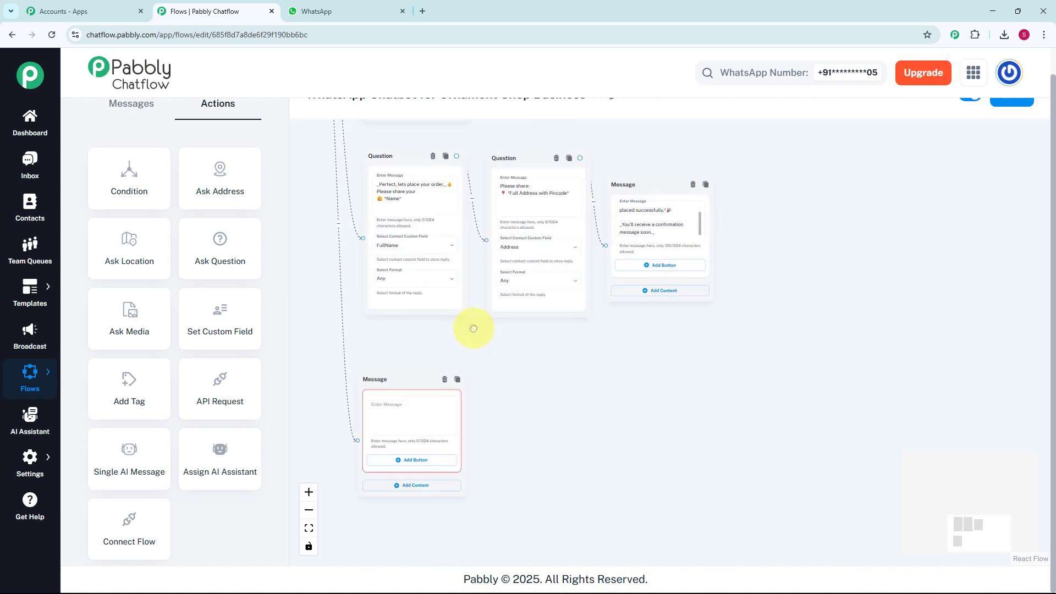
{"action": "left_click", "coordinate": [405, 349]}
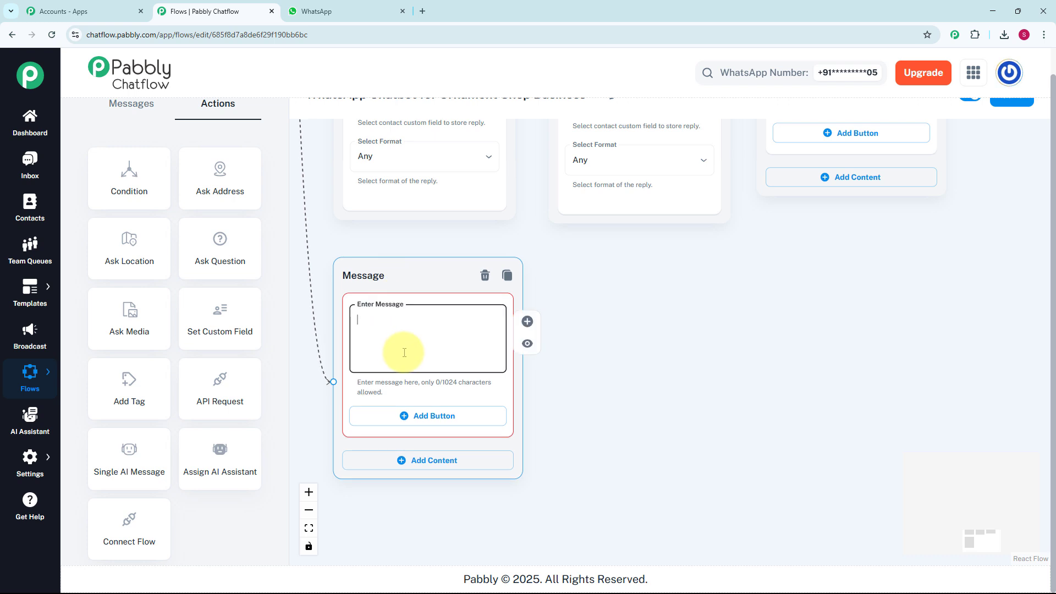
{"action": "key", "text": "ctrl+v"}
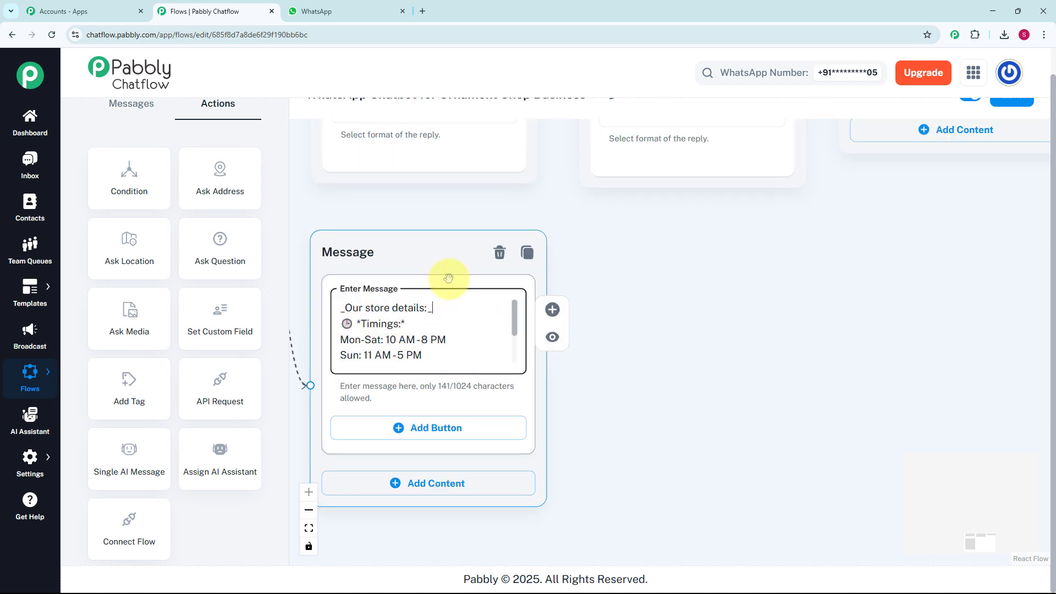
{"action": "scroll", "coordinate": [503, 266], "scroll_direction": "down", "scroll_amount": 3}
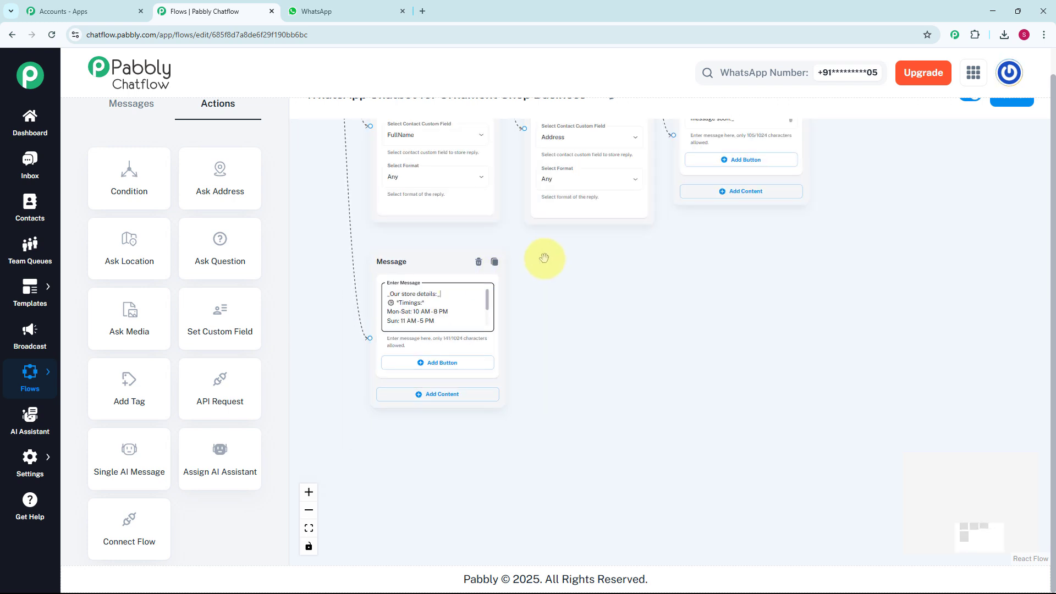
{"action": "scroll", "coordinate": [545, 254], "scroll_direction": "down", "scroll_amount": 2}
{"action": "left_click_drag", "start_coordinate": [544, 254], "coordinate": [564, 397]}
{"action": "scroll", "coordinate": [564, 398], "scroll_direction": "down", "scroll_amount": 3}
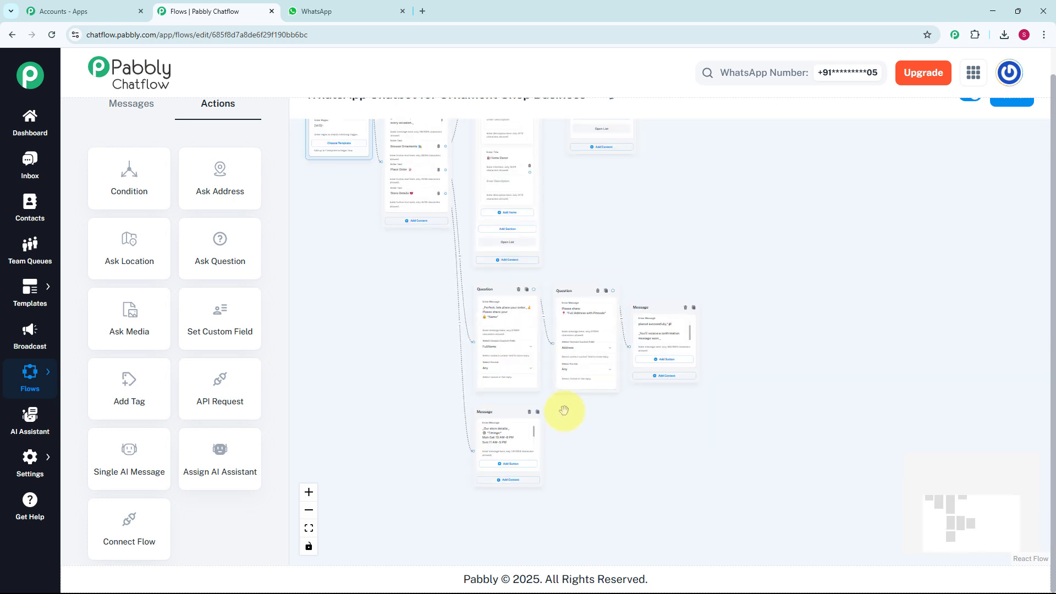
Save the completed WhatsApp Chatbot for Ornament Shop Business flow
{"action": "scroll", "coordinate": [604, 271], "scroll_direction": "down", "scroll_amount": 2}
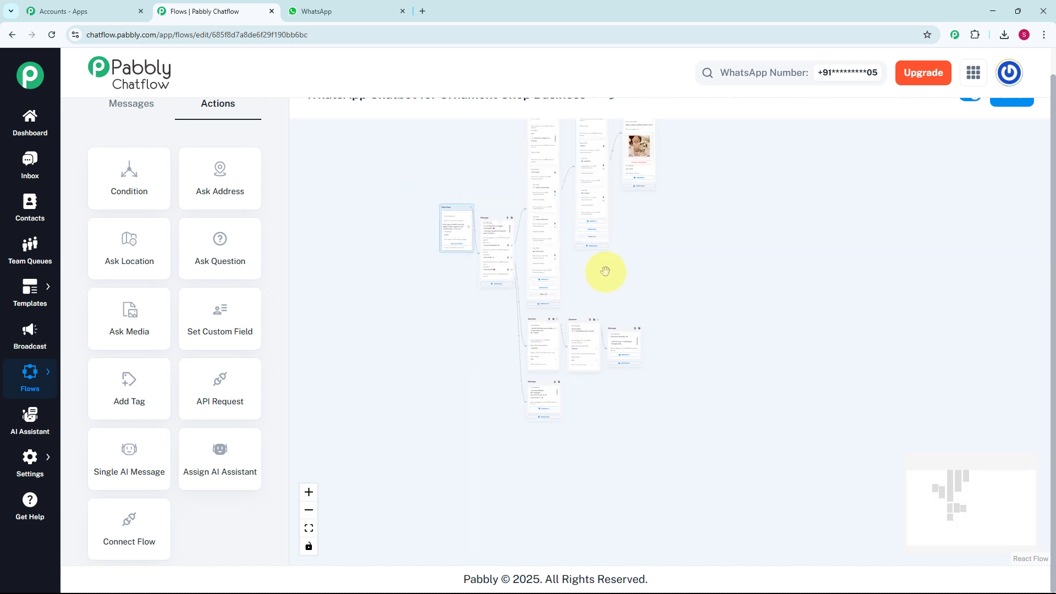
{"action": "scroll", "coordinate": [1014, 121], "scroll_direction": "up", "scroll_amount": 1}
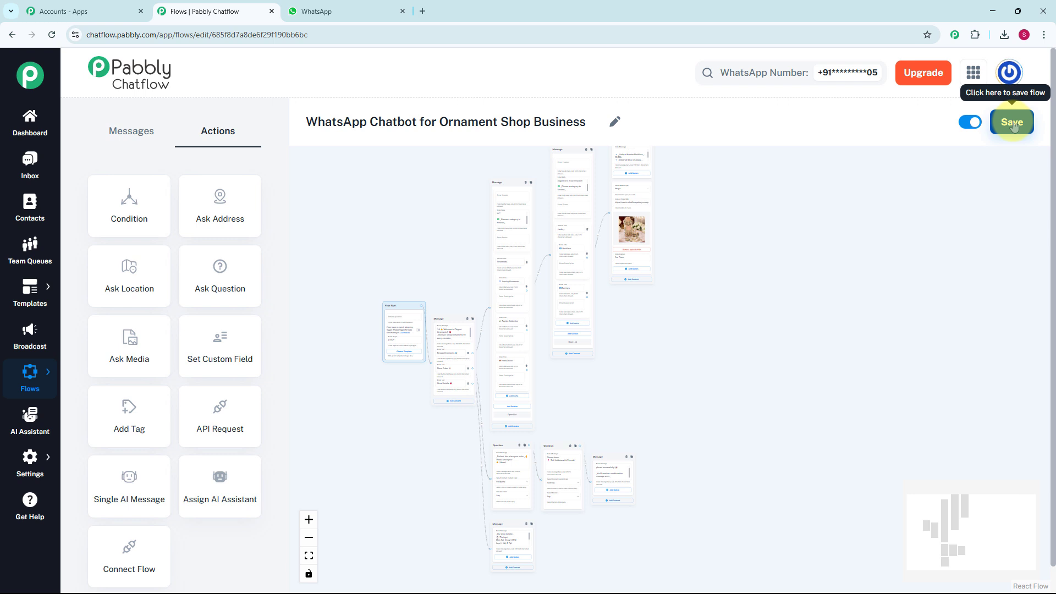
{"action": "left_click", "coordinate": [1012, 124]}
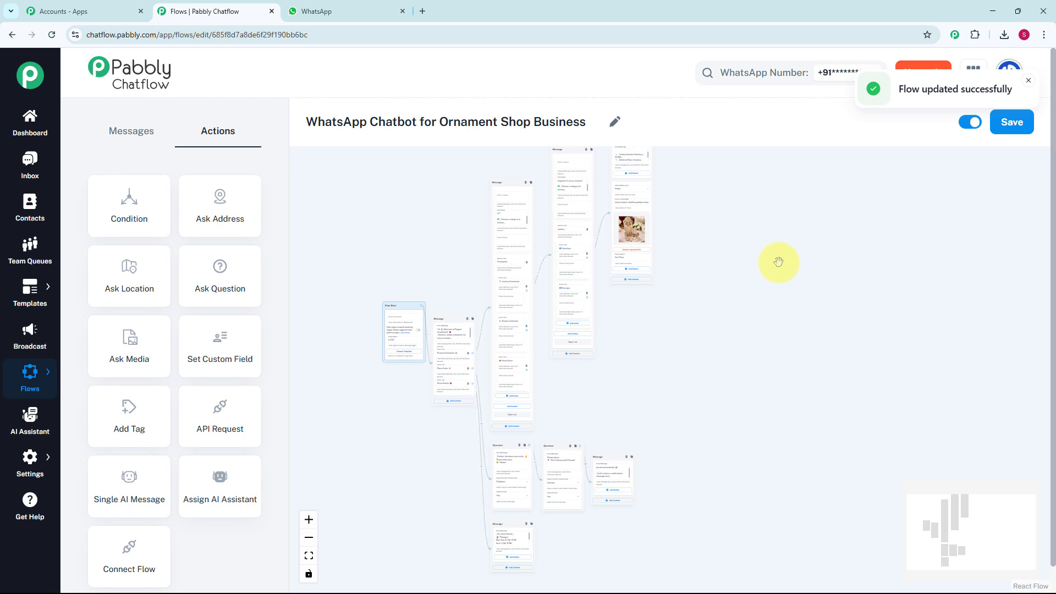
Open the inbox and review the test chat, from the Hello message through the ornament category lists, featured pieces and image to Place Order
{"action": "left_click", "coordinate": [30, 164]}
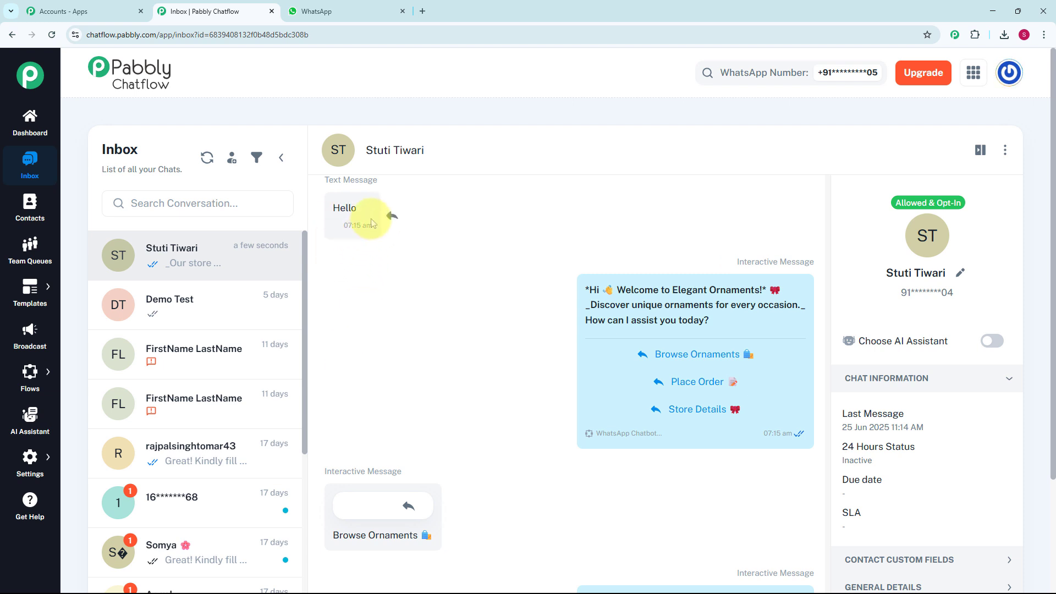
{"action": "mouse_move", "coordinate": [722, 300]}
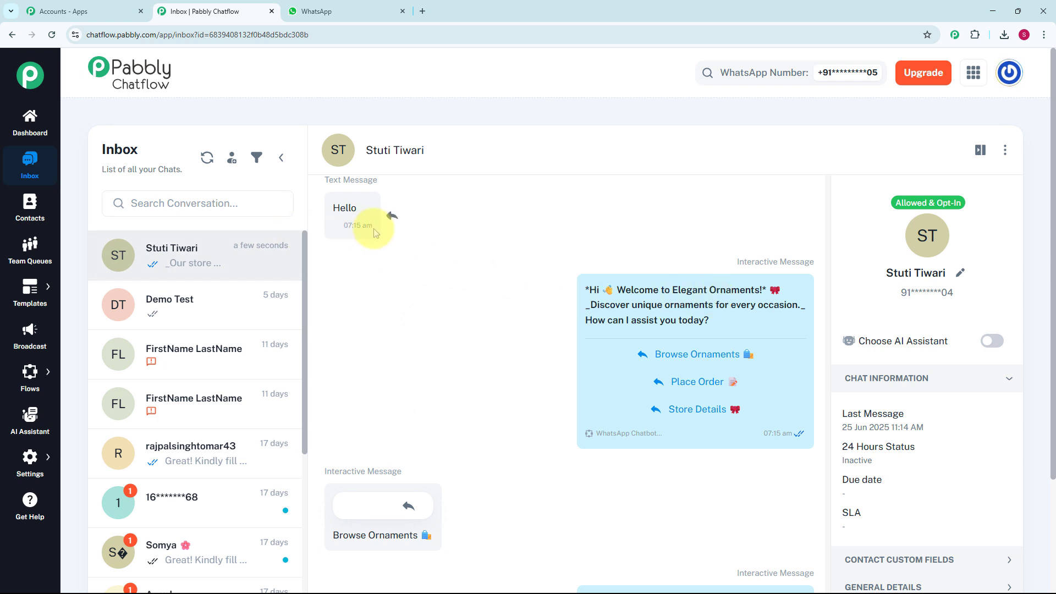
{"action": "scroll", "coordinate": [597, 305], "scroll_direction": "down", "scroll_amount": 4}
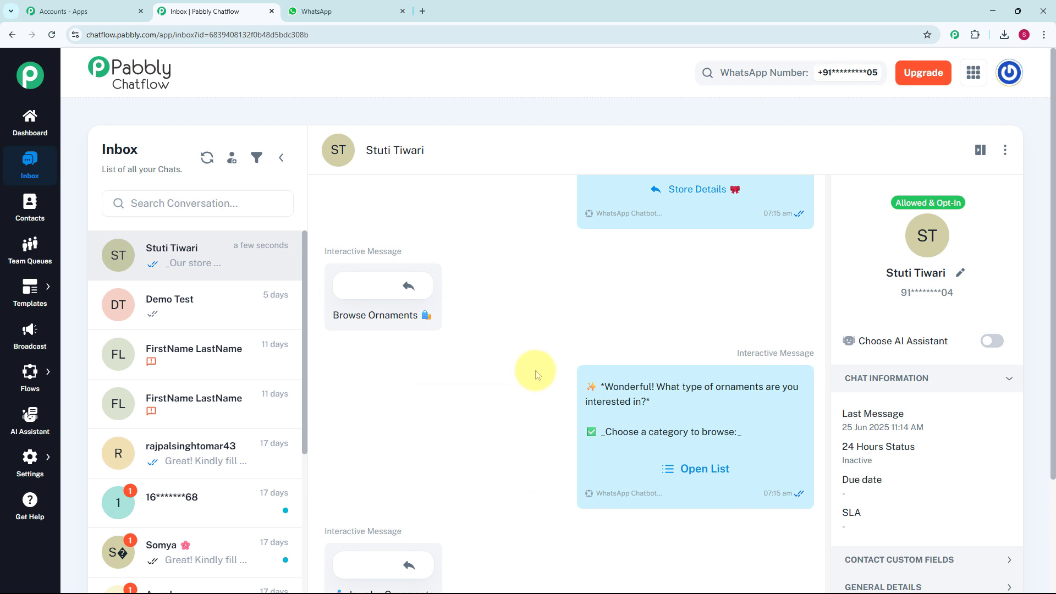
{"action": "mouse_move", "coordinate": [708, 436]}
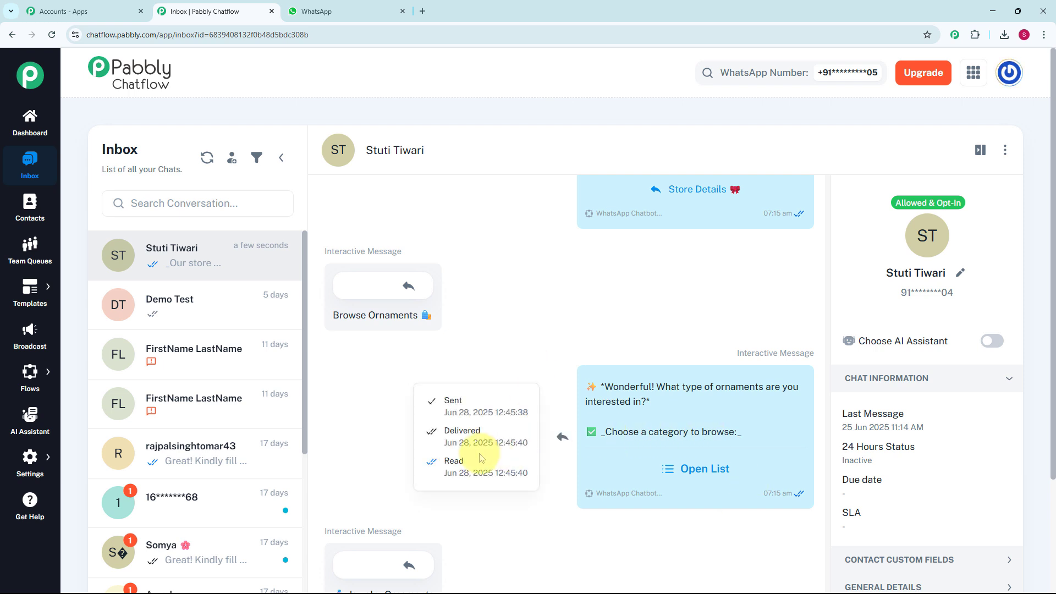
{"action": "scroll", "coordinate": [482, 458], "scroll_direction": "down", "scroll_amount": 3}
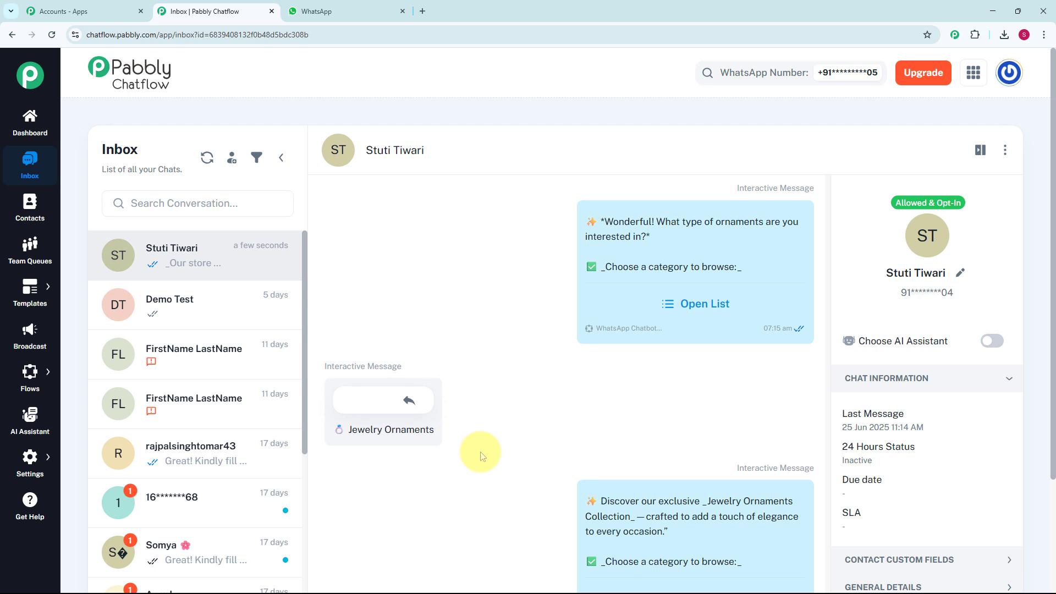
{"action": "scroll", "coordinate": [481, 457], "scroll_direction": "down", "scroll_amount": 5}
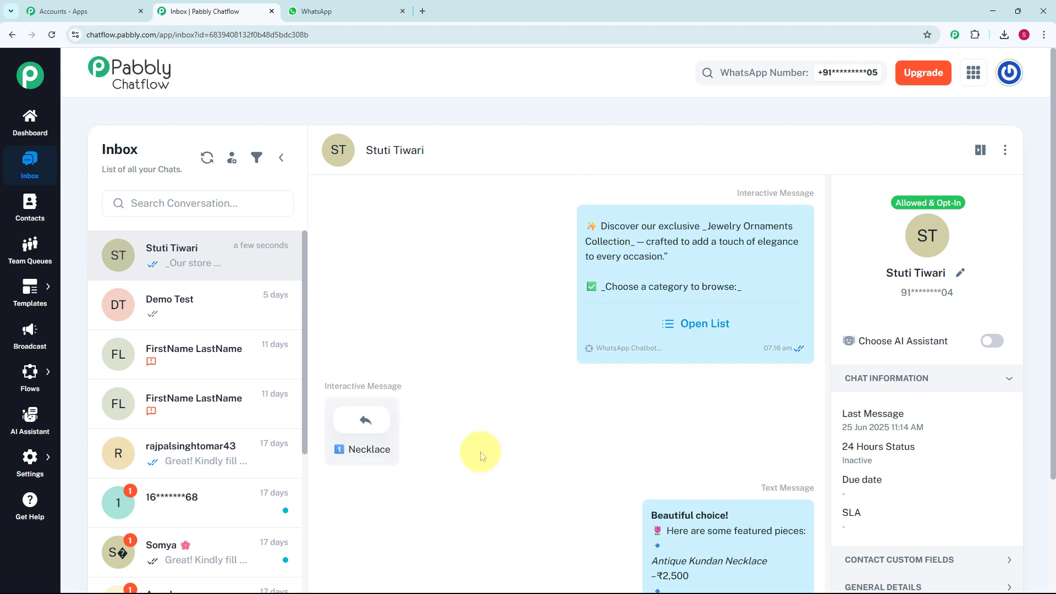
{"action": "scroll", "coordinate": [481, 457], "scroll_direction": "down", "scroll_amount": 5}
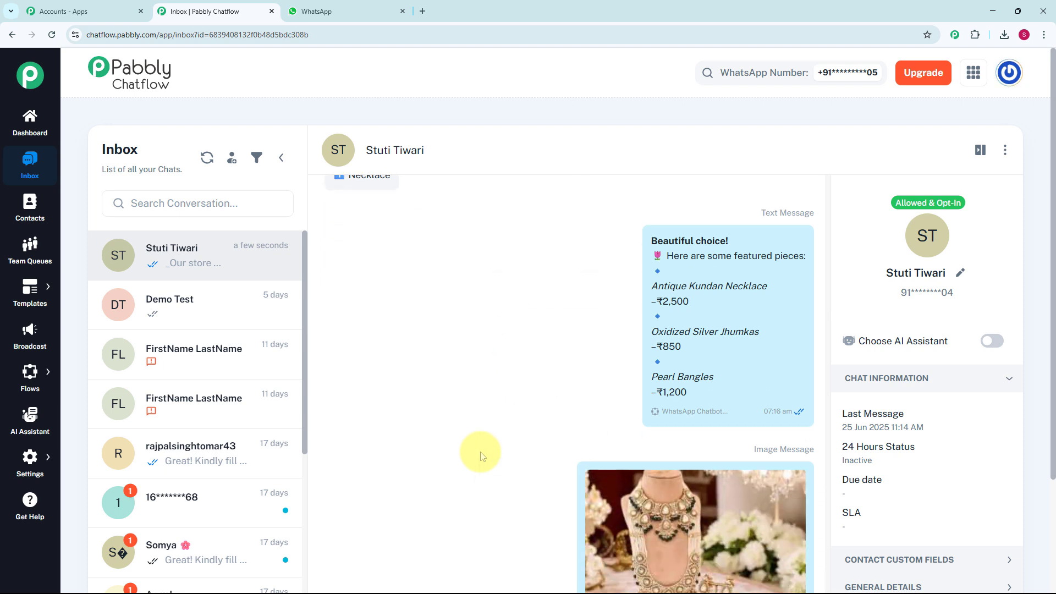
{"action": "scroll", "coordinate": [482, 456], "scroll_direction": "down", "scroll_amount": 1}
{"action": "scroll", "coordinate": [481, 456], "scroll_direction": "down", "scroll_amount": 2}
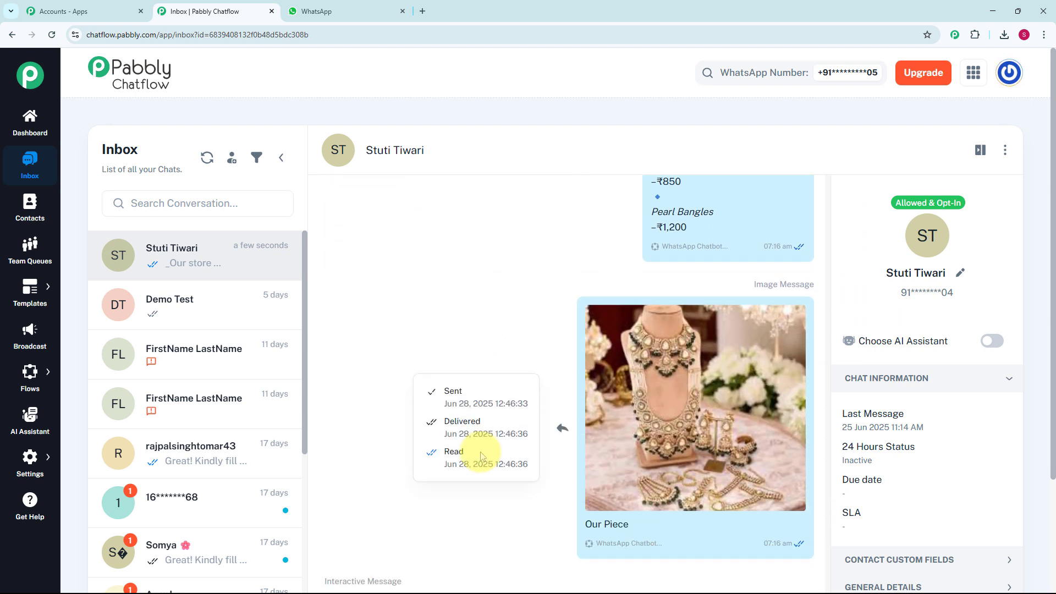
{"action": "scroll", "coordinate": [481, 457], "scroll_direction": "down", "scroll_amount": 1}
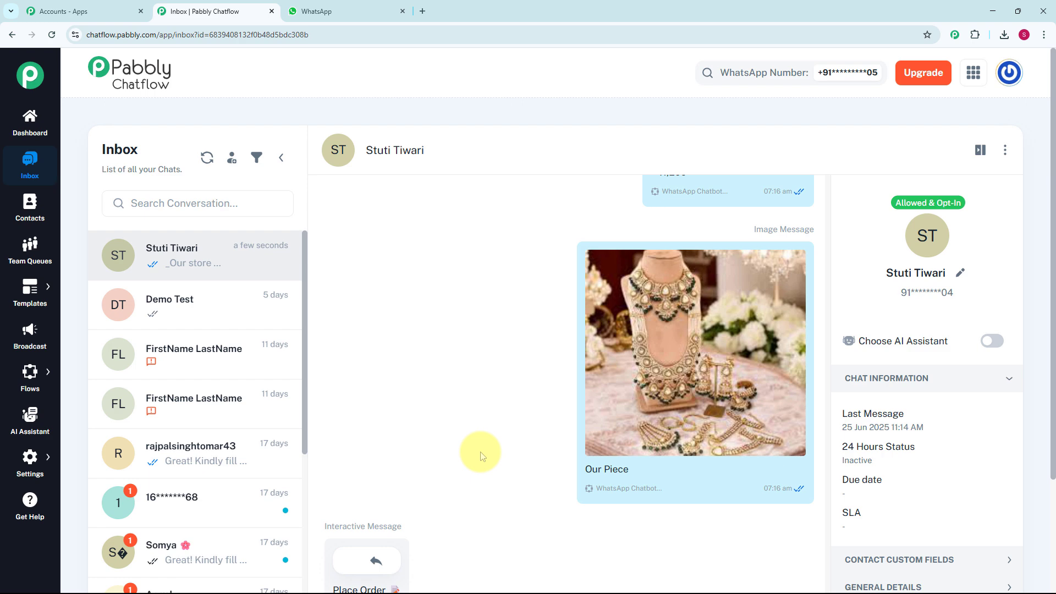
{"action": "scroll", "coordinate": [481, 457], "scroll_direction": "down", "scroll_amount": 1}
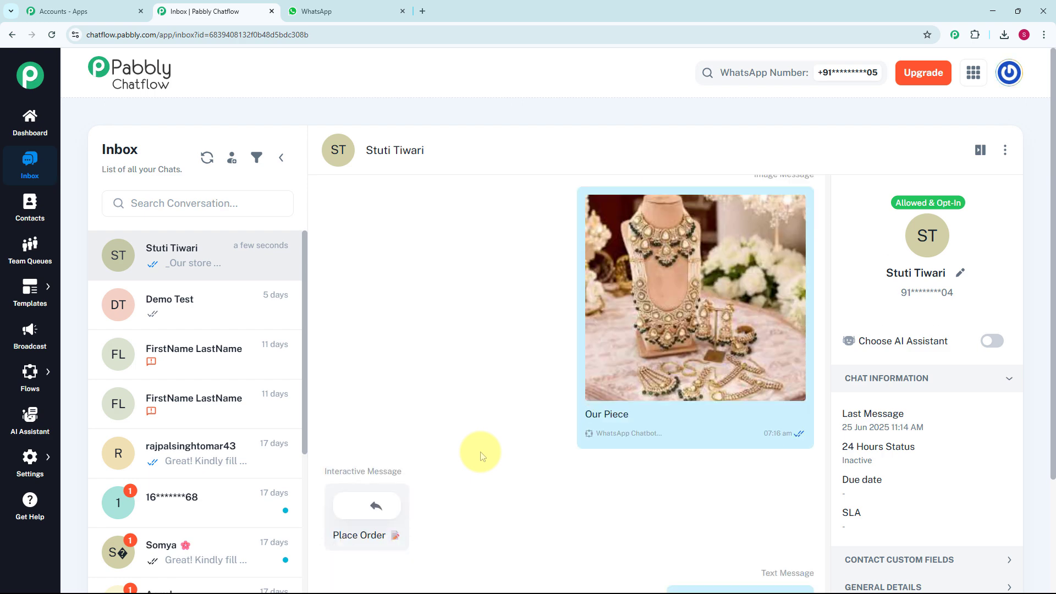